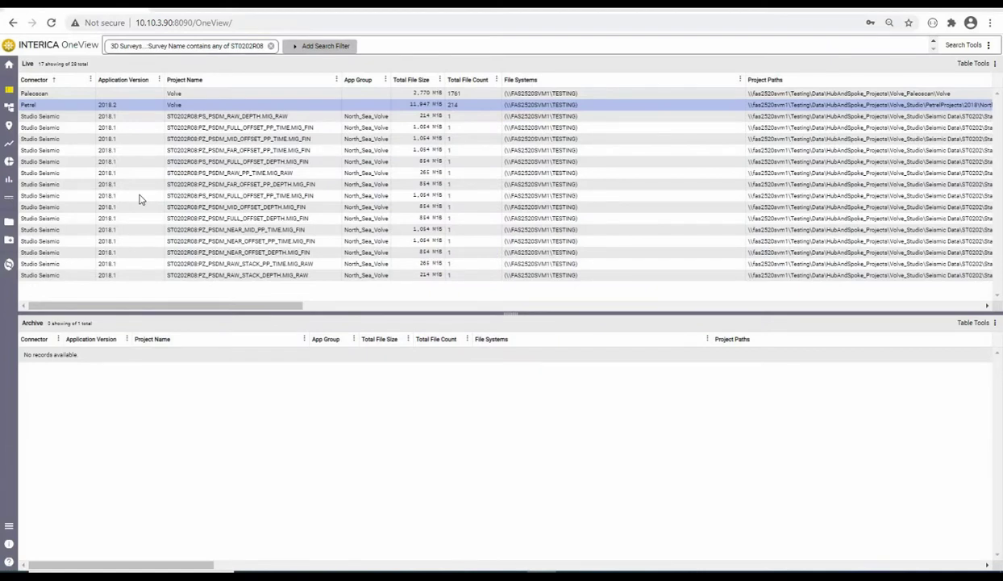
Step: Open the 'Survey Name contains any of ST0202R08' filter for editing, showing 17 of 28 projects
left_click(182, 48)
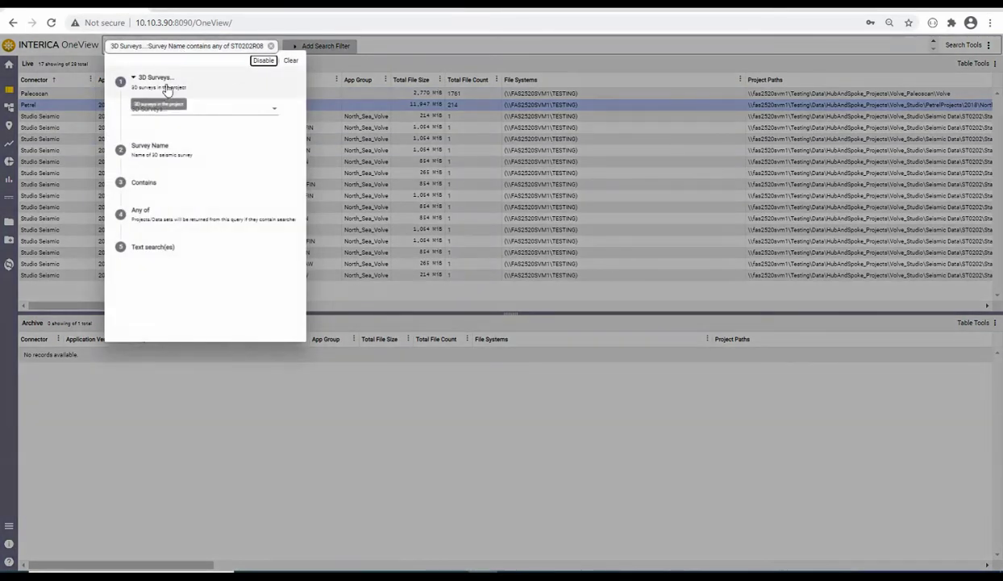
left_click(156, 252)
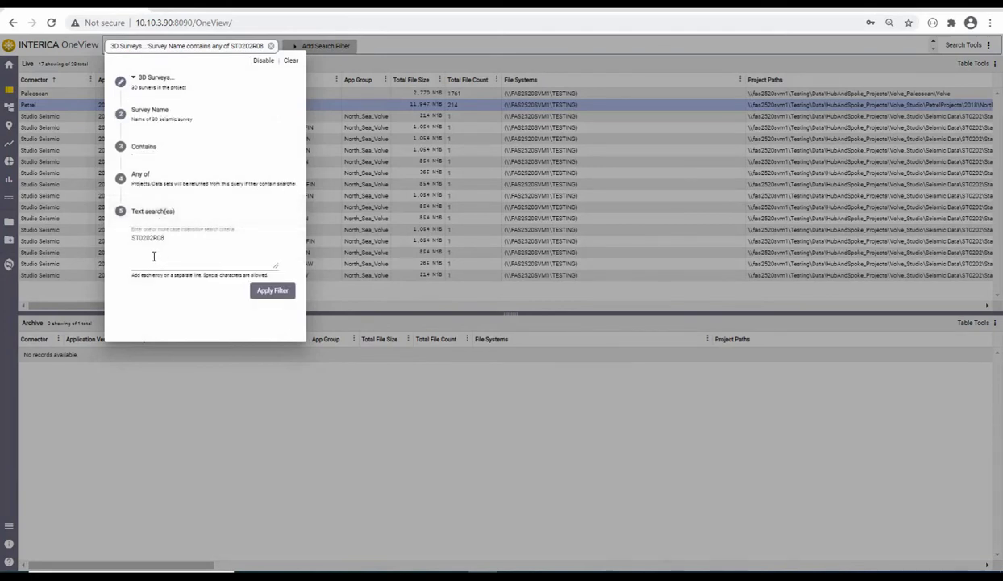
left_click(365, 105)
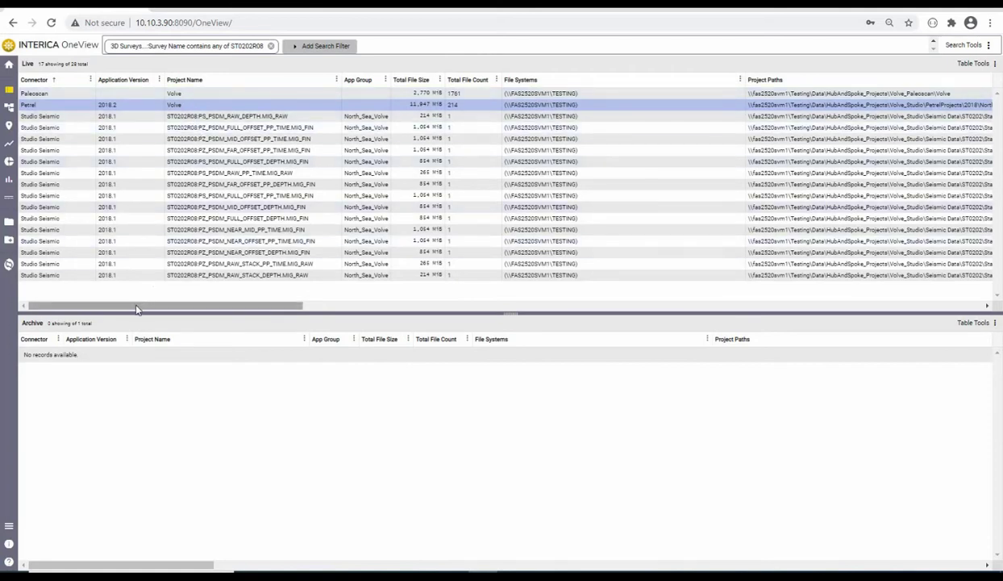
left_click_drag(135, 311, 477, 336)
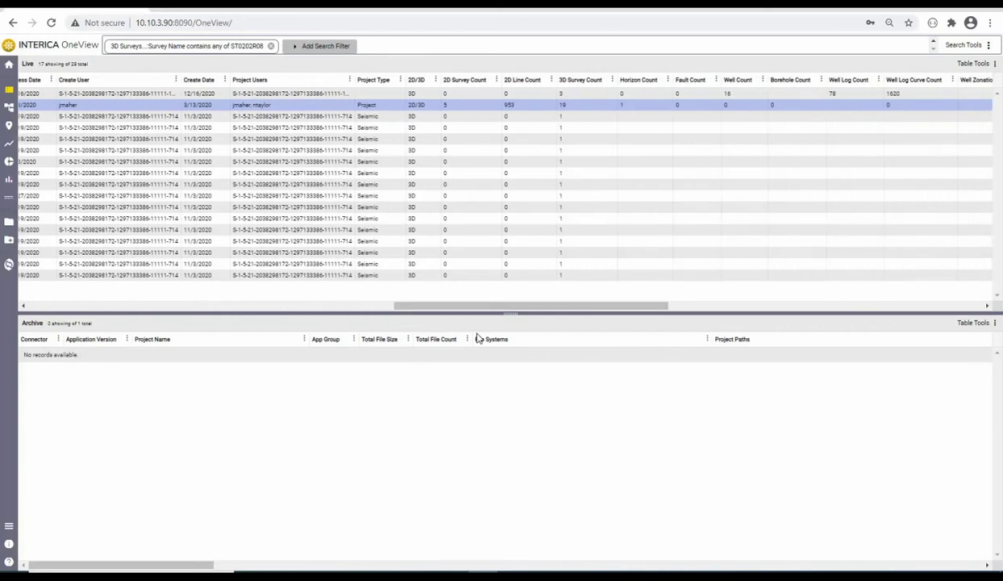
left_click_drag(426, 306, 45, 289)
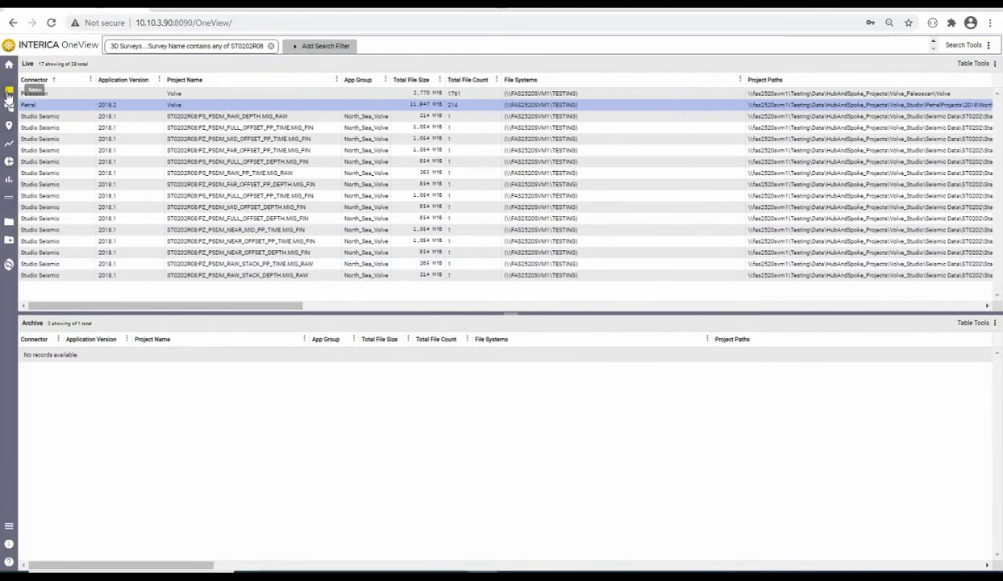
Step: Show the filtered projects' survey outlines on a map, zoom in and out, then browse Volve's data
left_click(9, 125)
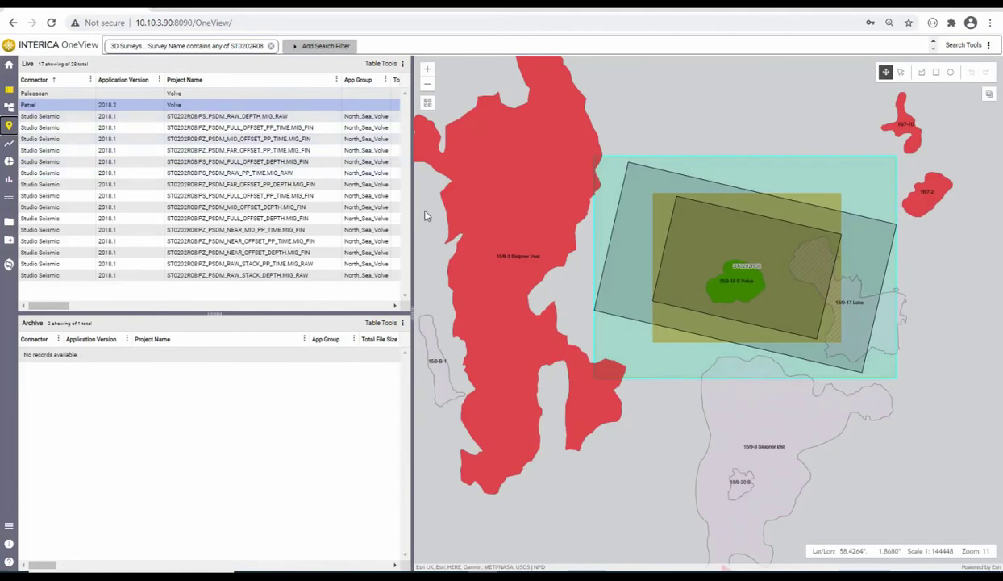
scroll(795, 330, "up", 1)
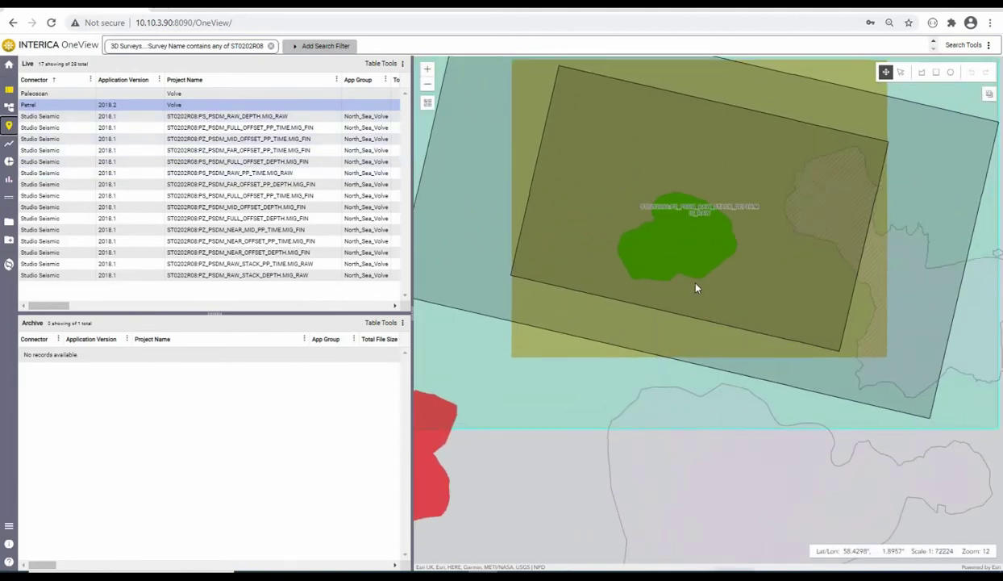
scroll(697, 287, "down", 1)
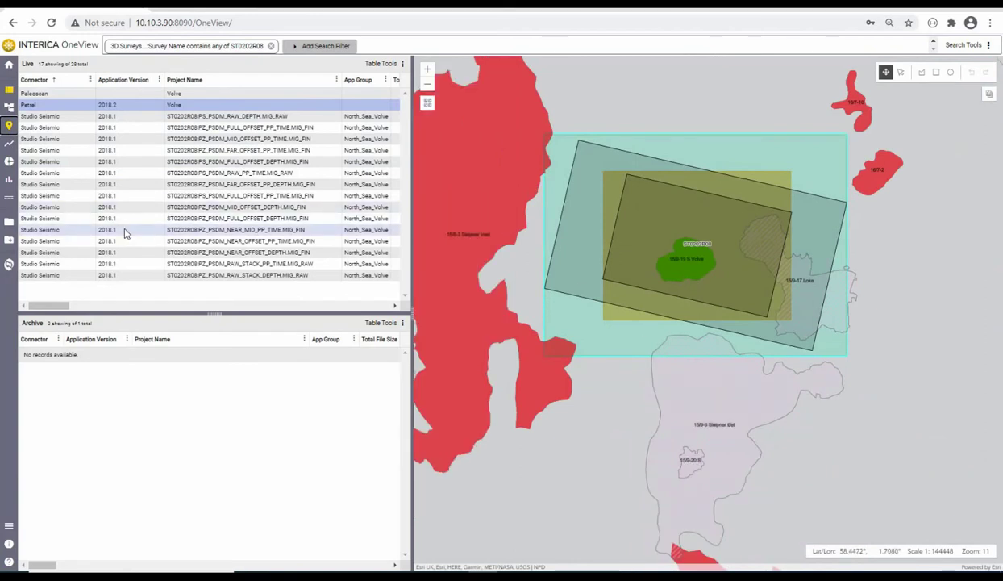
left_click(8, 108)
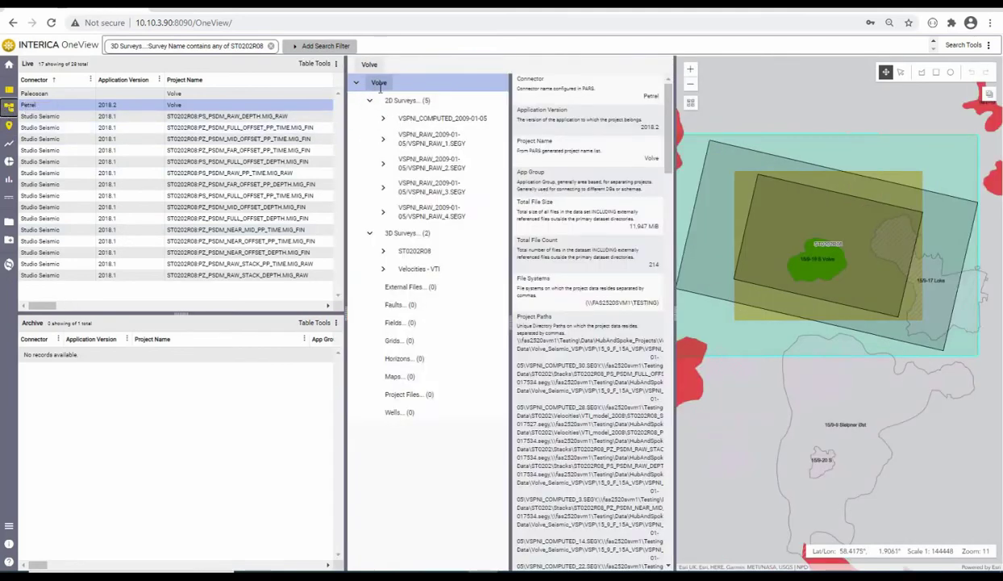
Step: Expand Volve's 3D Surveys > ST0202R08 > 3D Seismic Volumes to list its 15 volumes
left_click(370, 104)
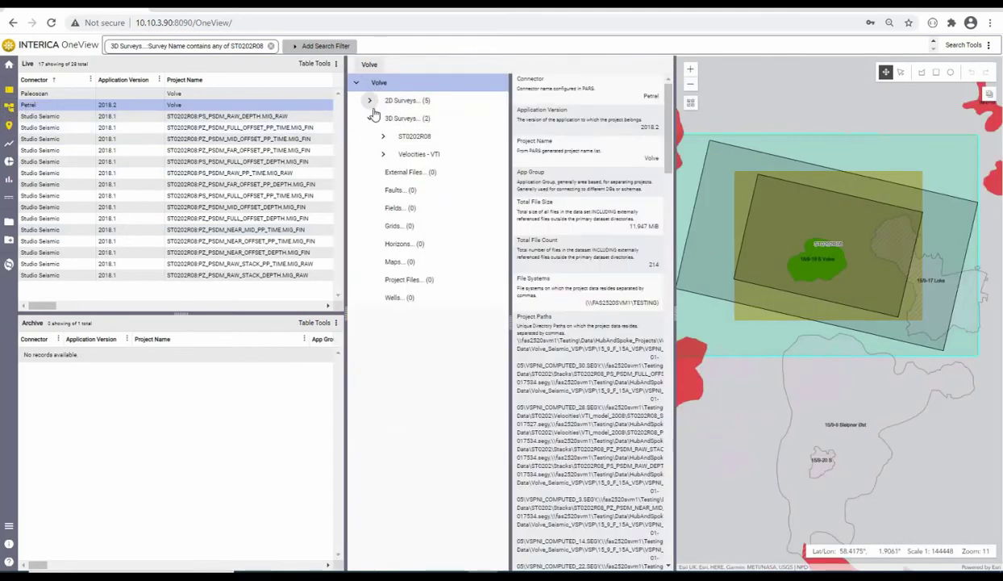
left_click(371, 119)
left_click(371, 121)
left_click(392, 118)
left_click(397, 137)
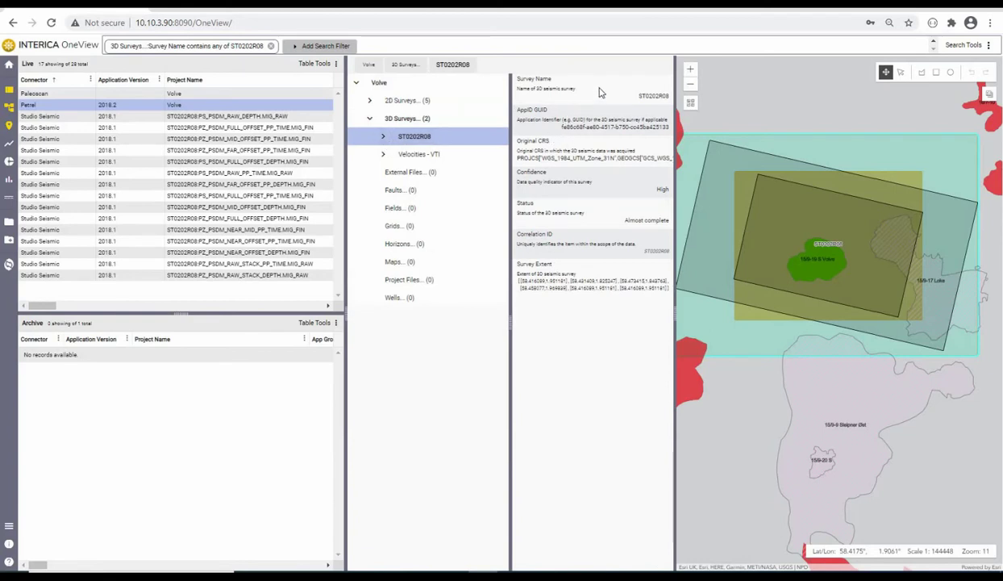
left_click(383, 136)
left_click(422, 155)
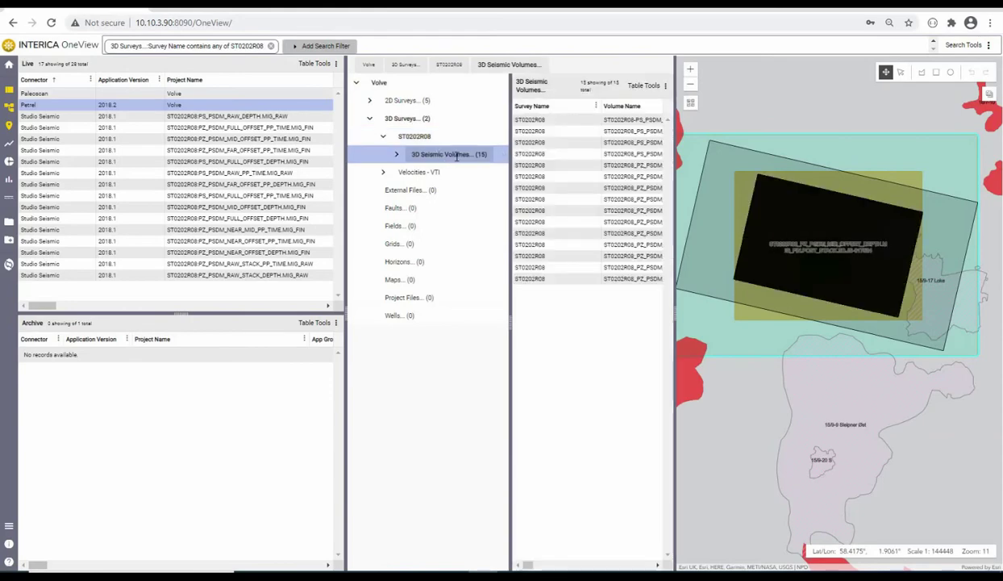
left_click(396, 154)
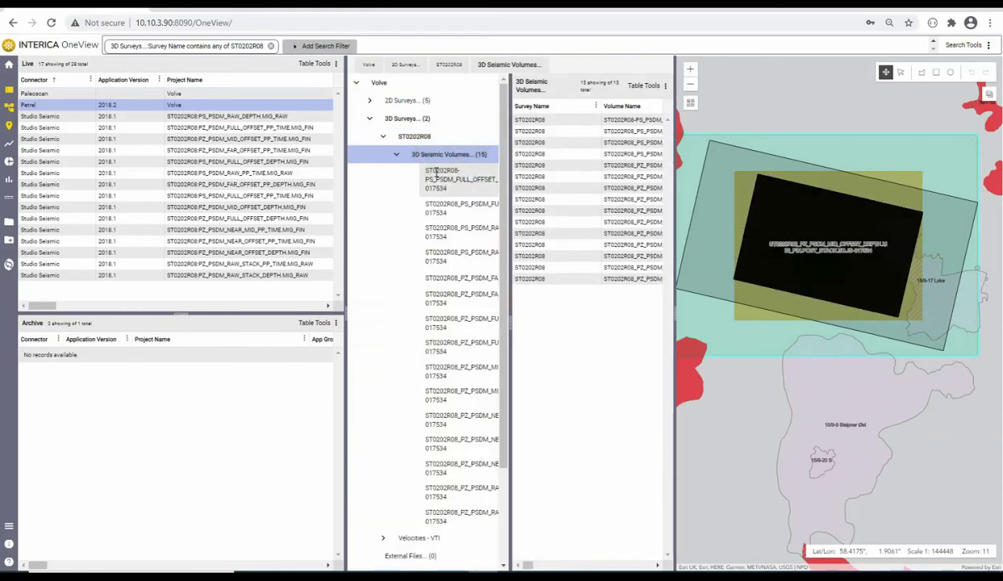
mouse_move(528, 566)
left_mouse_down()
mouse_move(581, 565)
mouse_move(528, 565)
left_mouse_up()
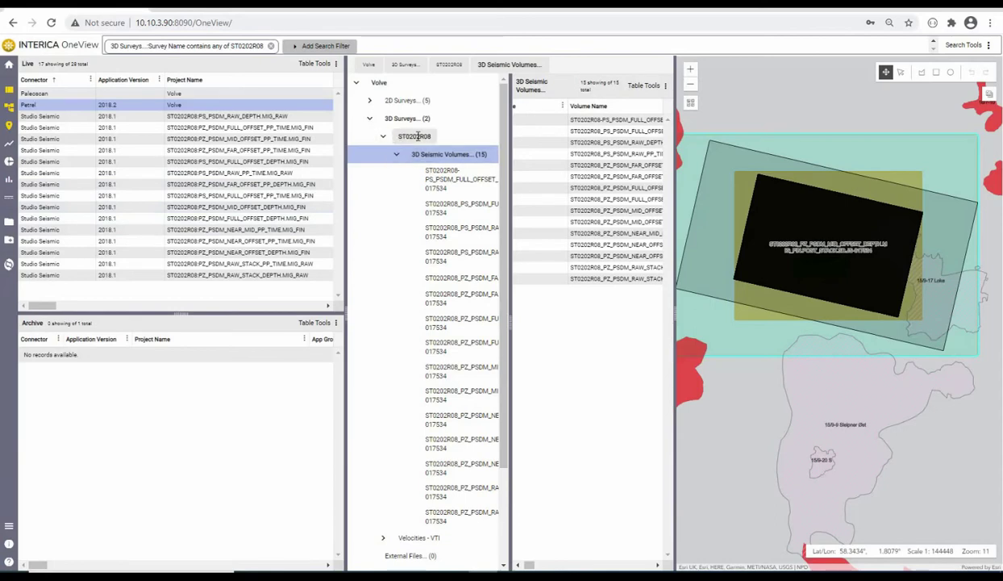
Step: Select the PS_PSDM_RAW_DEPTH.MIG_RAW project and view its single ST0202R08 volume's properties
left_click(216, 117)
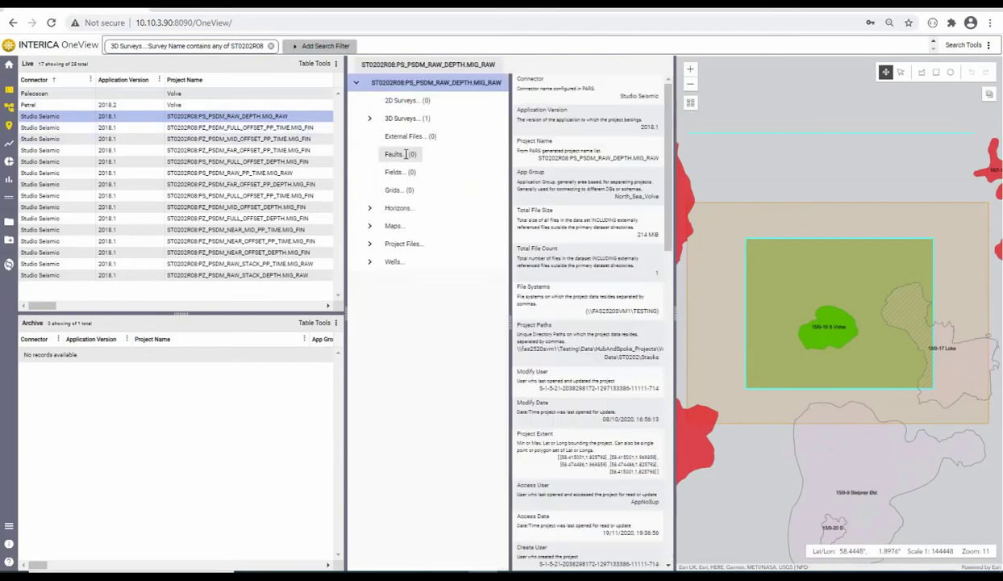
left_click(369, 118)
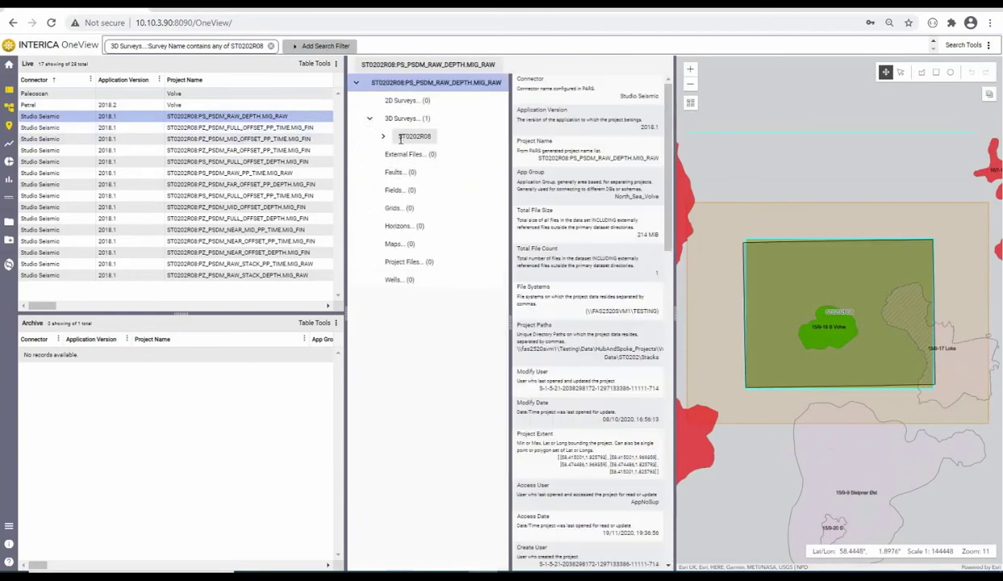
left_click(383, 136)
left_click(413, 136)
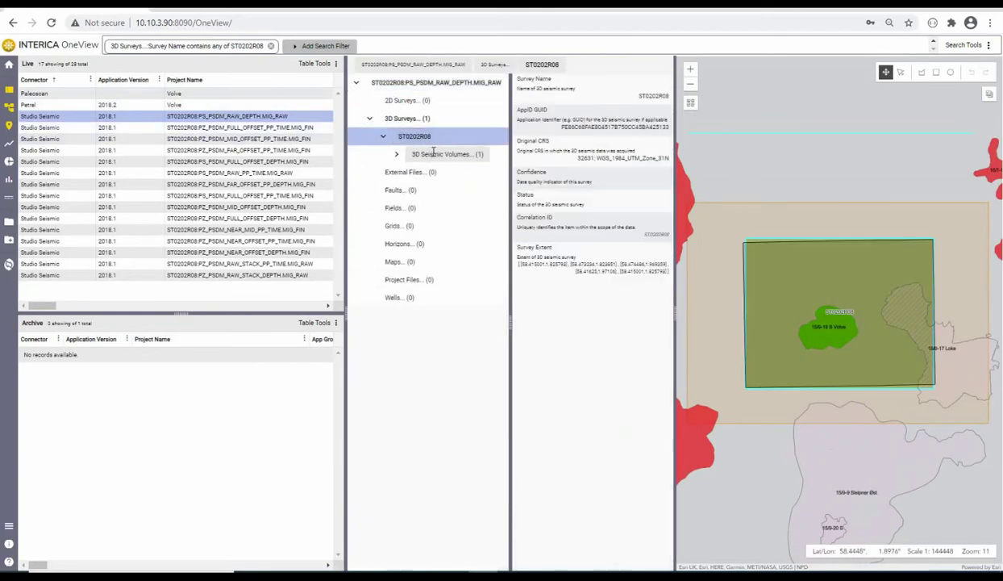
left_click(435, 153)
left_click(396, 154)
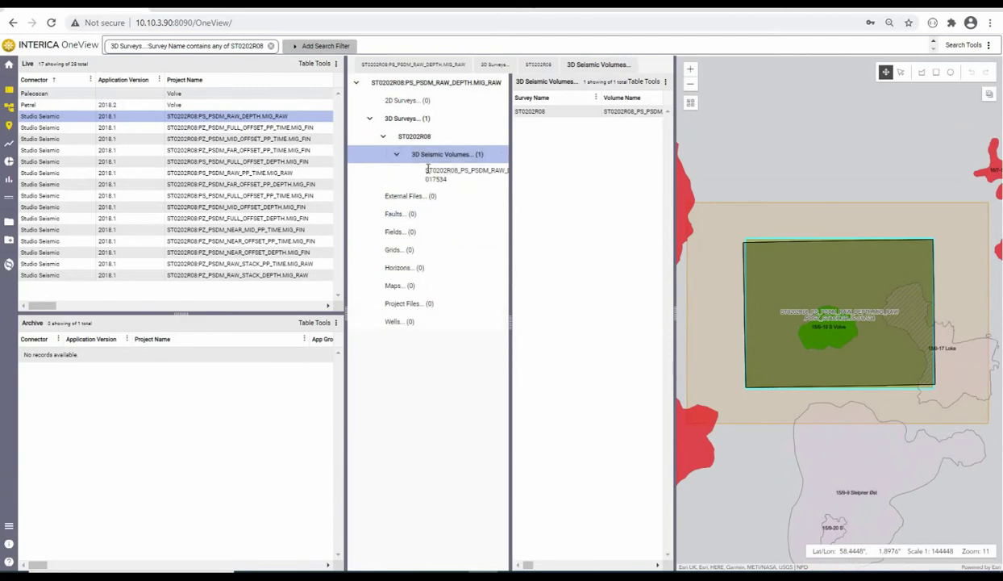
left_click(428, 170)
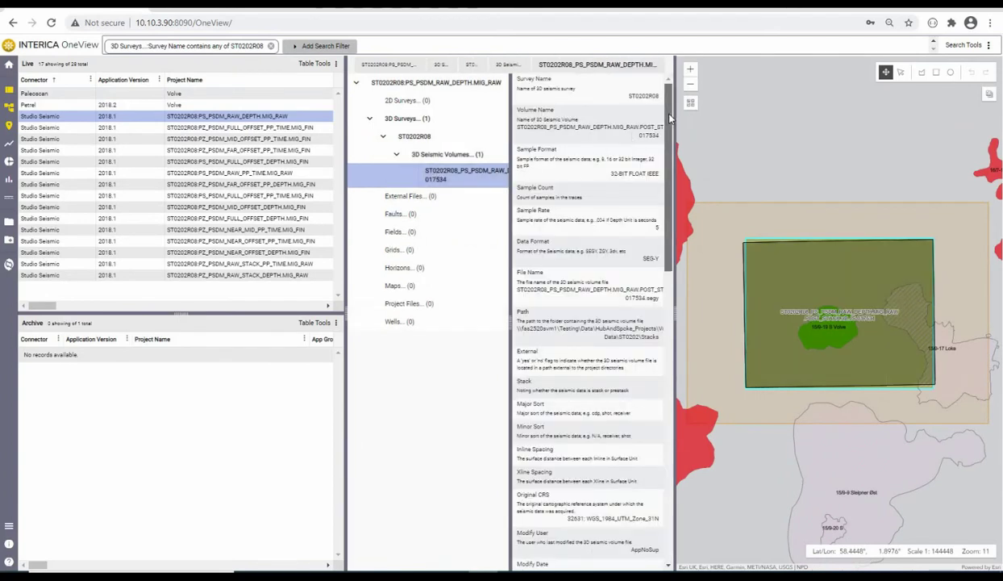
left_click_drag(670, 117, 644, 415)
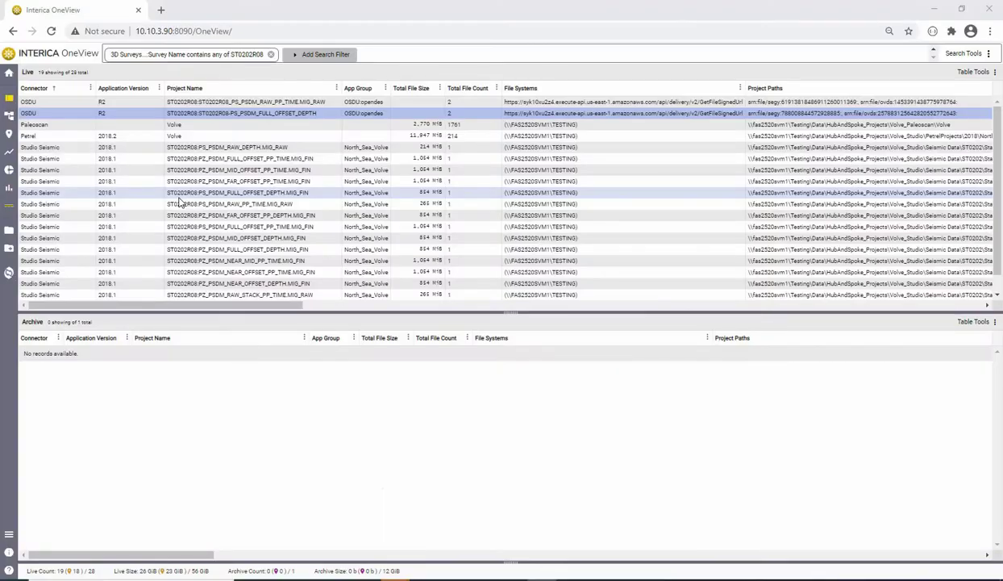
Step: Select only the first OSDU raw PP time entry and show its coverage on the map
left_click(206, 102)
left_click_drag(131, 304, 8, 186)
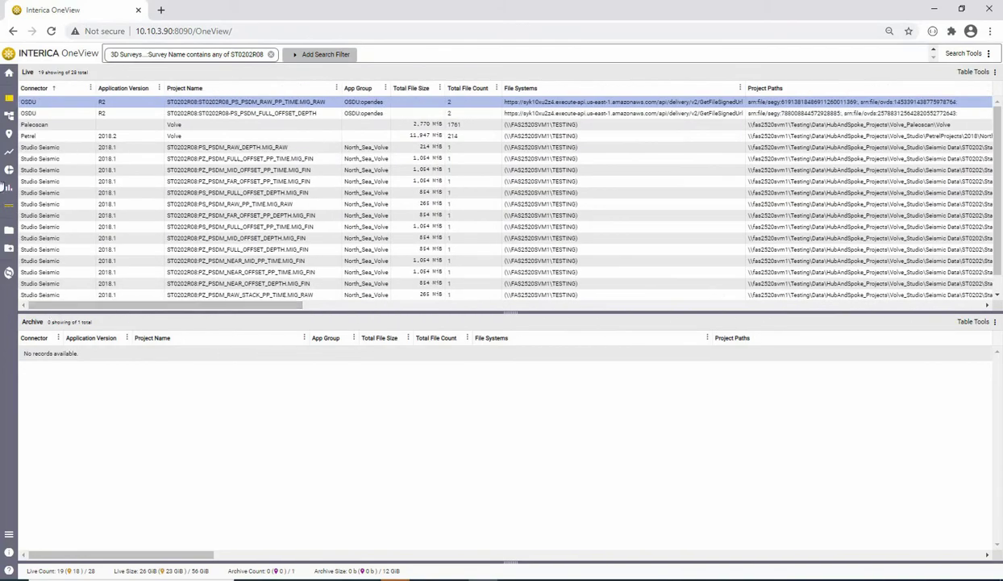
left_click(8, 133)
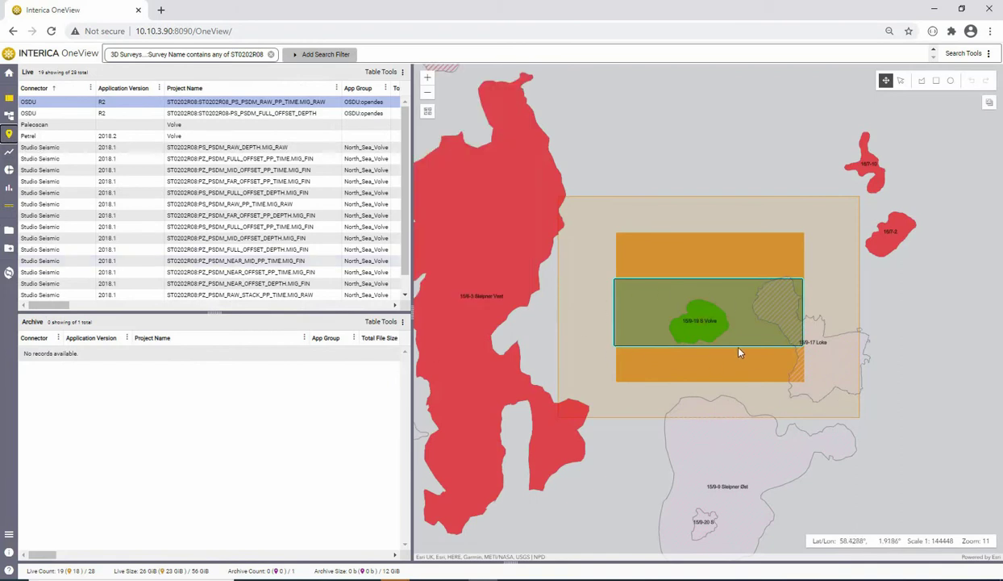
Step: Inspect the OSDU record's ST0202R08 raw seismic volume details, then launch Petrel in AppStream
left_click(8, 116)
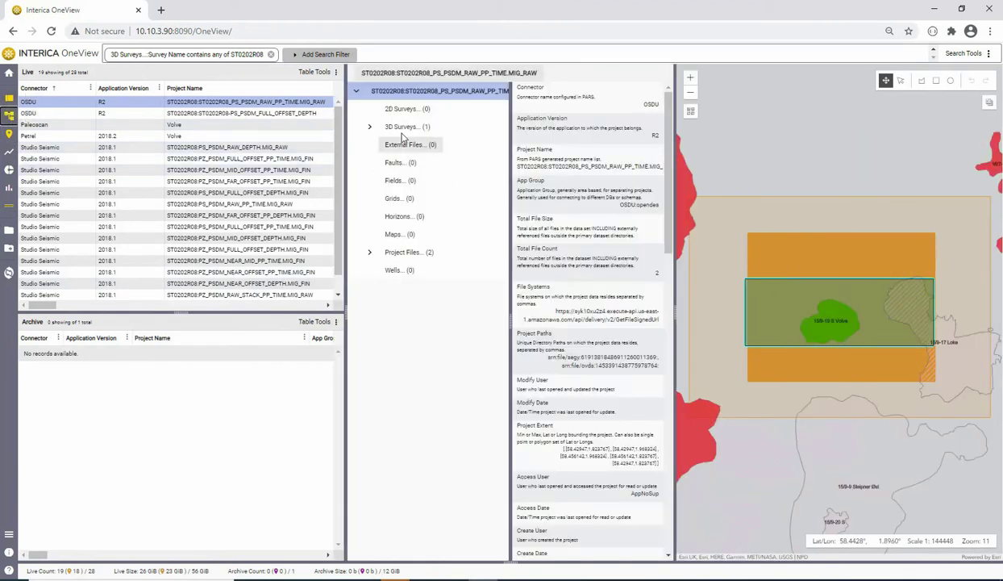
left_click(397, 126)
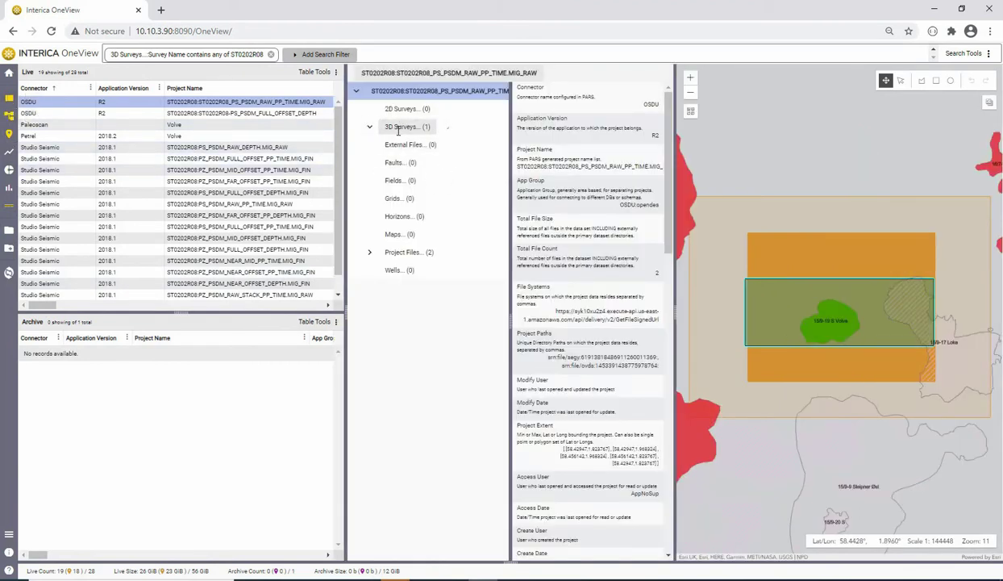
left_click(415, 146)
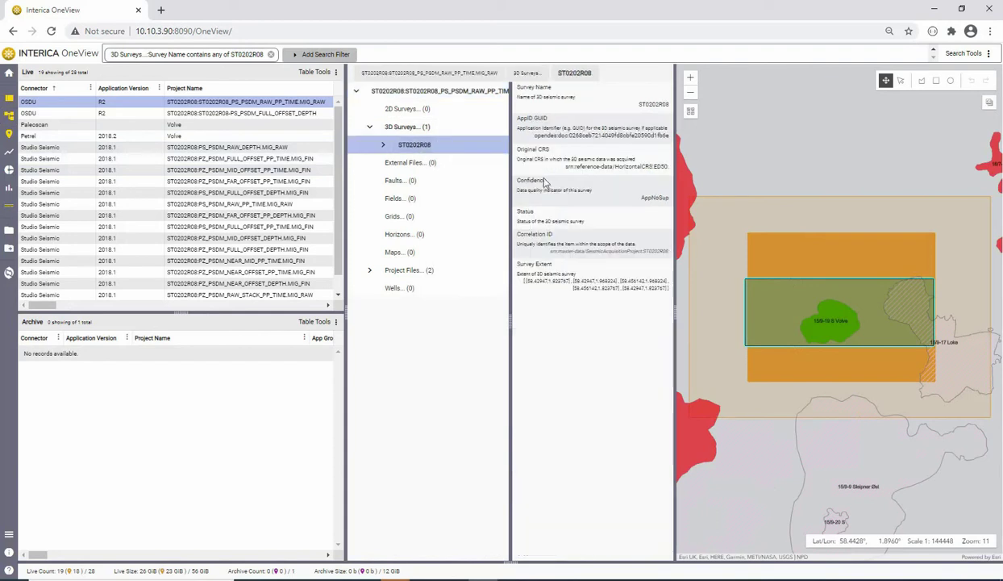
left_click(383, 145)
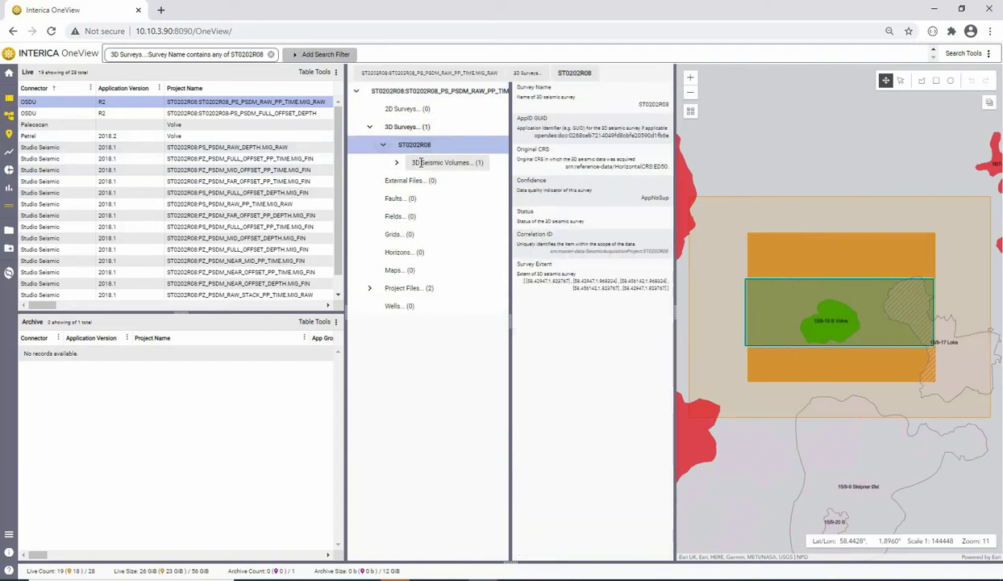
left_click(422, 163)
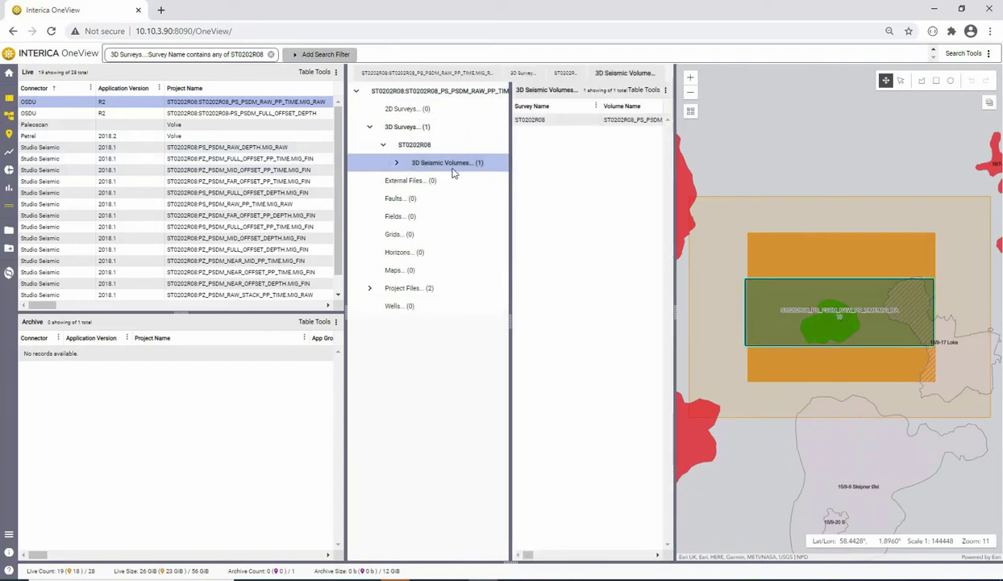
left_click(396, 163)
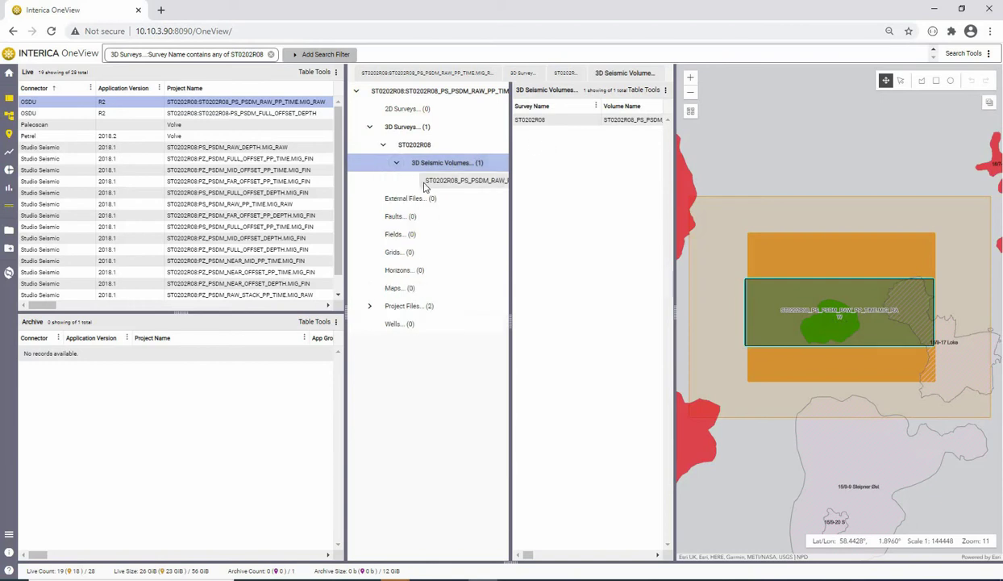
left_click(428, 180)
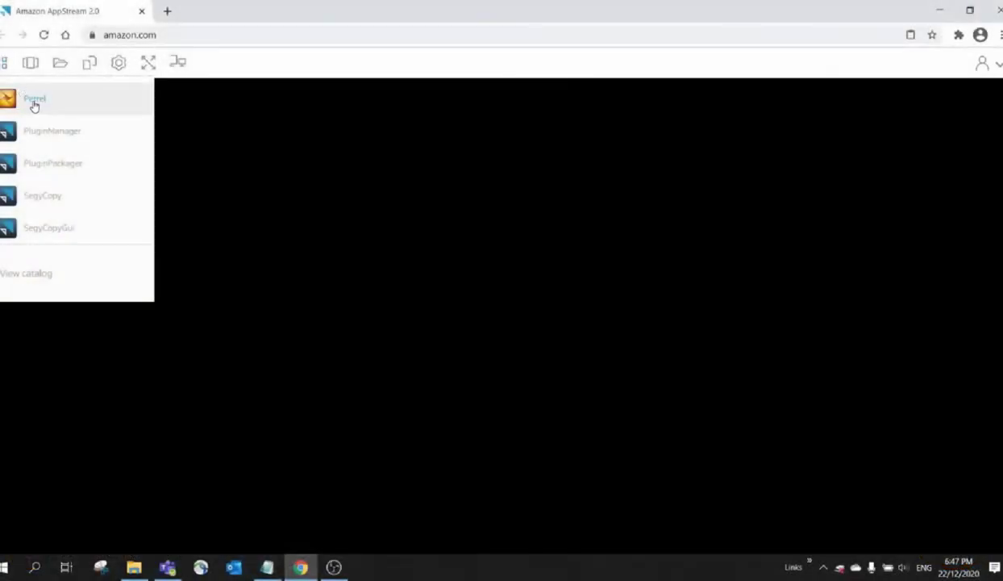
left_click(34, 100)
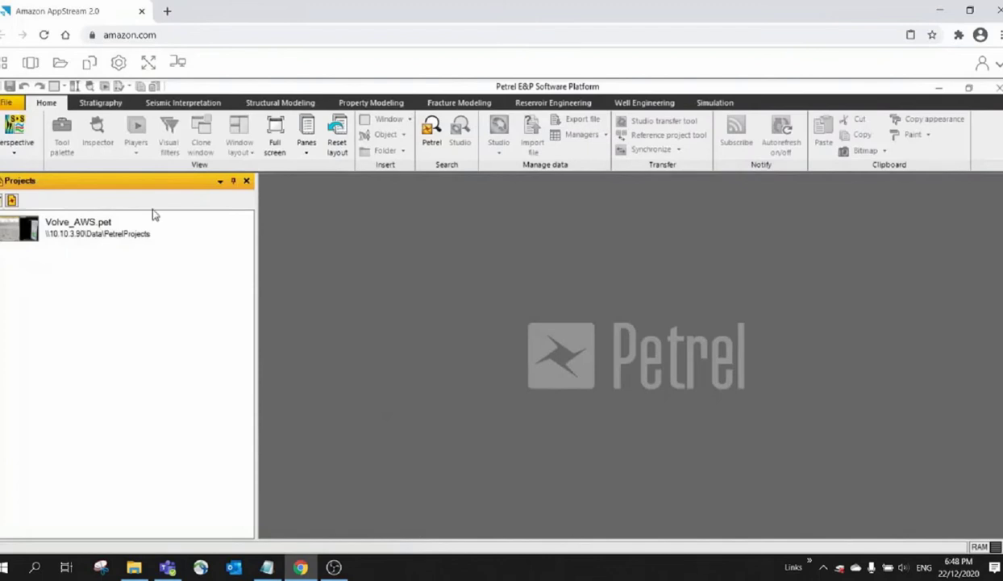
Step: Open the Volve_AWS Petrel project
left_click(7, 102)
left_click(45, 173)
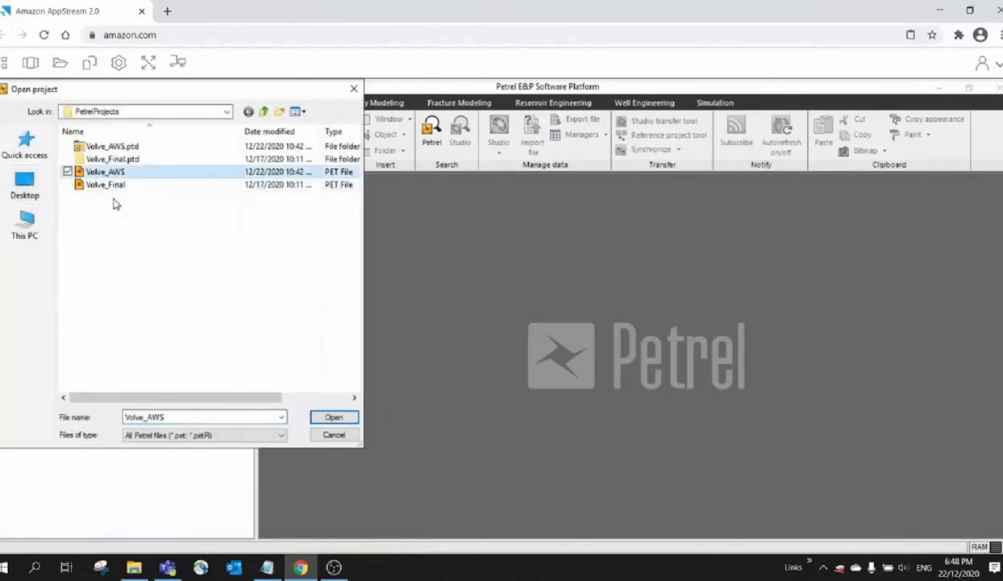
left_click(315, 414)
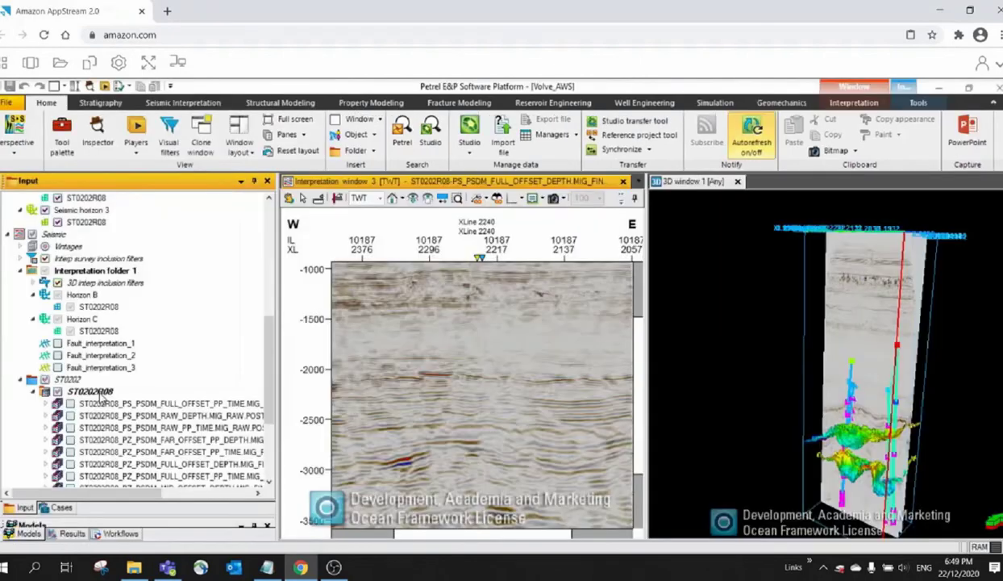
Step: Import the ST0202R08 SEG-Y cube into the survey as Elevation depth and display it
right_click(105, 399)
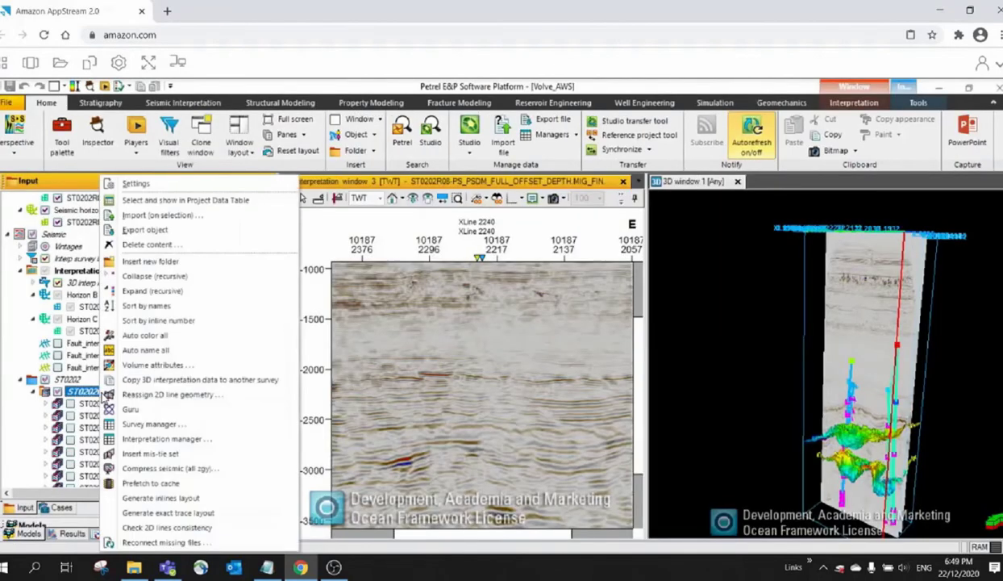
left_click(137, 218)
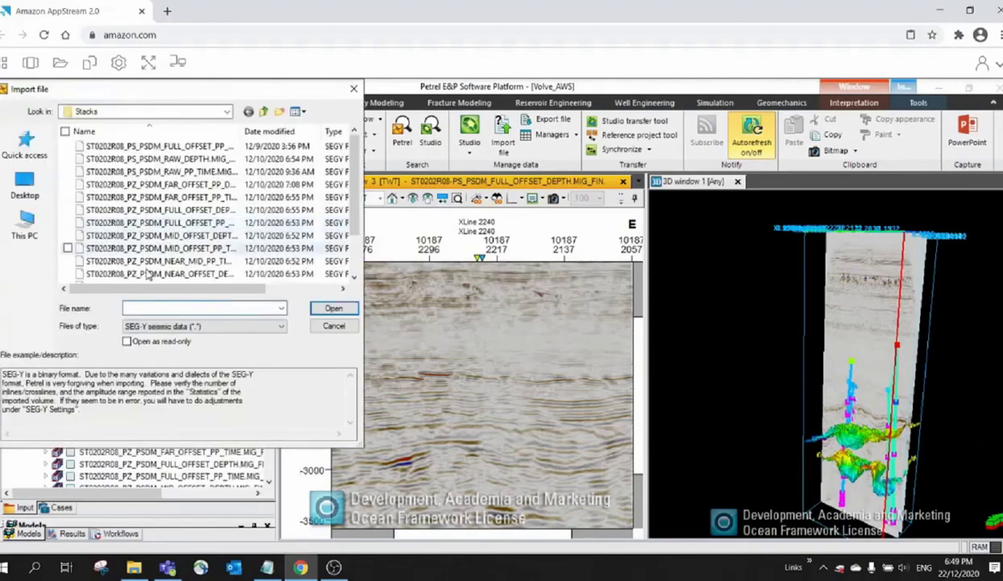
left_click(121, 146)
left_click(321, 308)
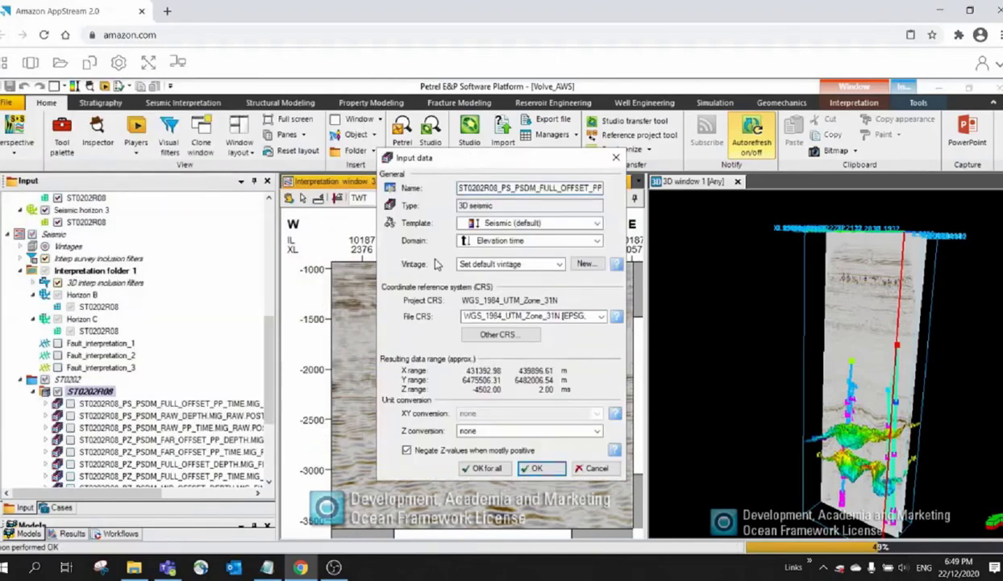
left_click(482, 241)
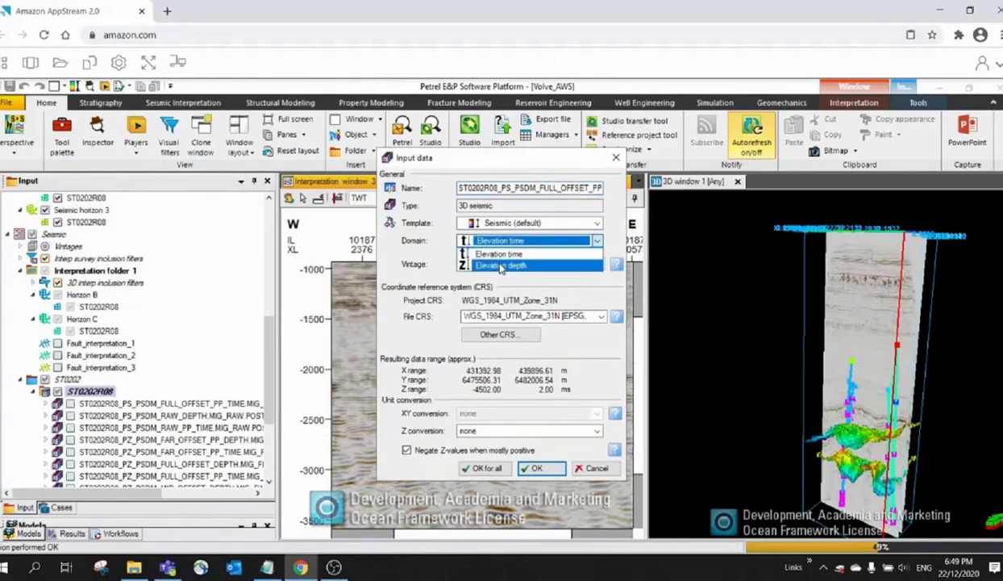
left_click(501, 267)
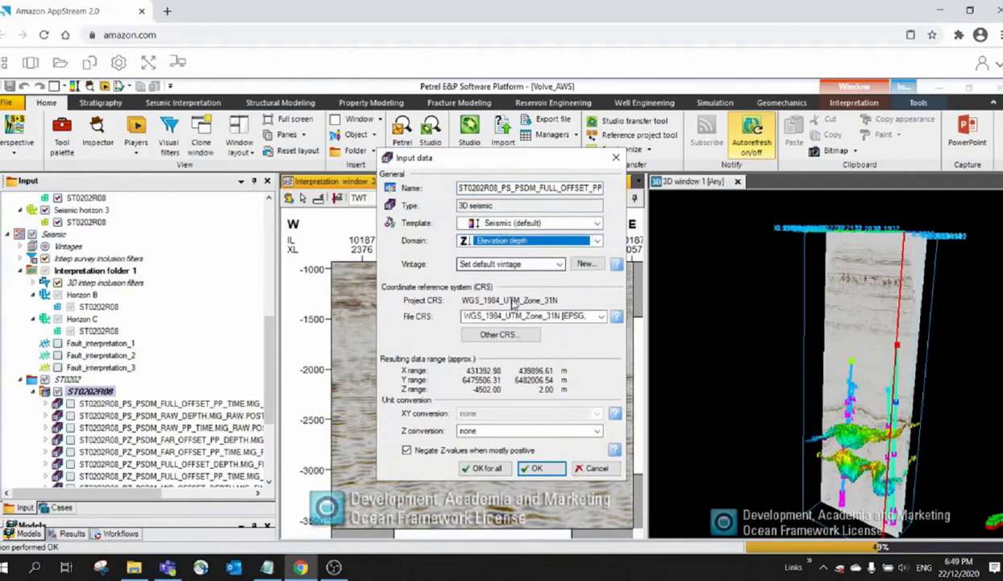
left_click(537, 468)
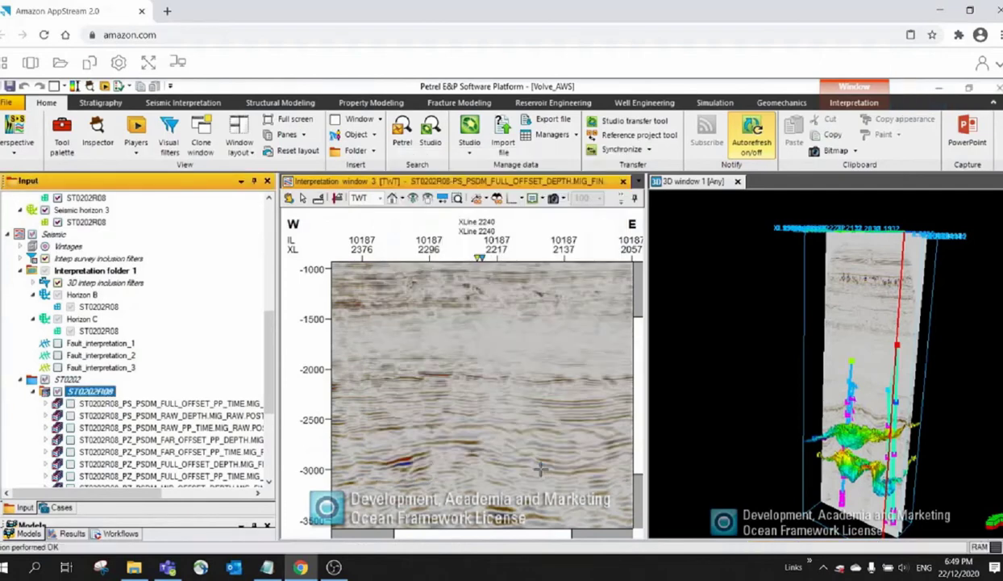
scroll(78, 329, "down", 3)
left_click(70, 318)
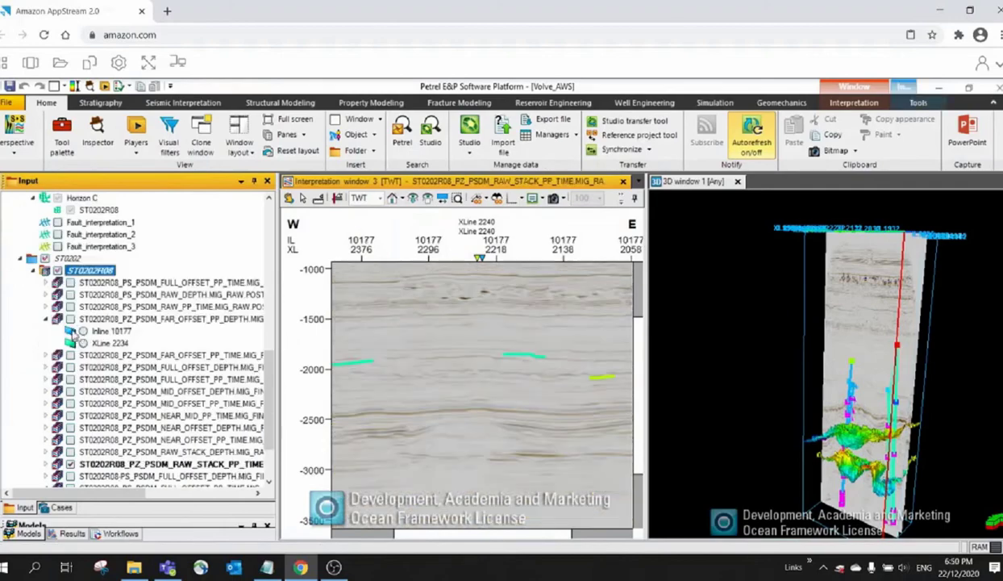
Step: Create Fault interpretation 1 and digitize the first fault stick on inline 10187
left_click(709, 182)
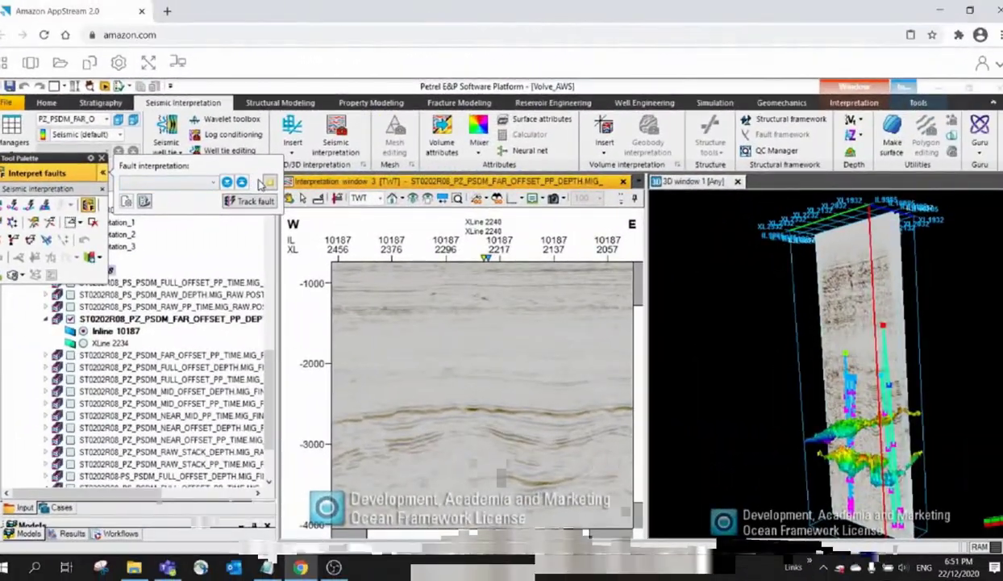
left_click(267, 183)
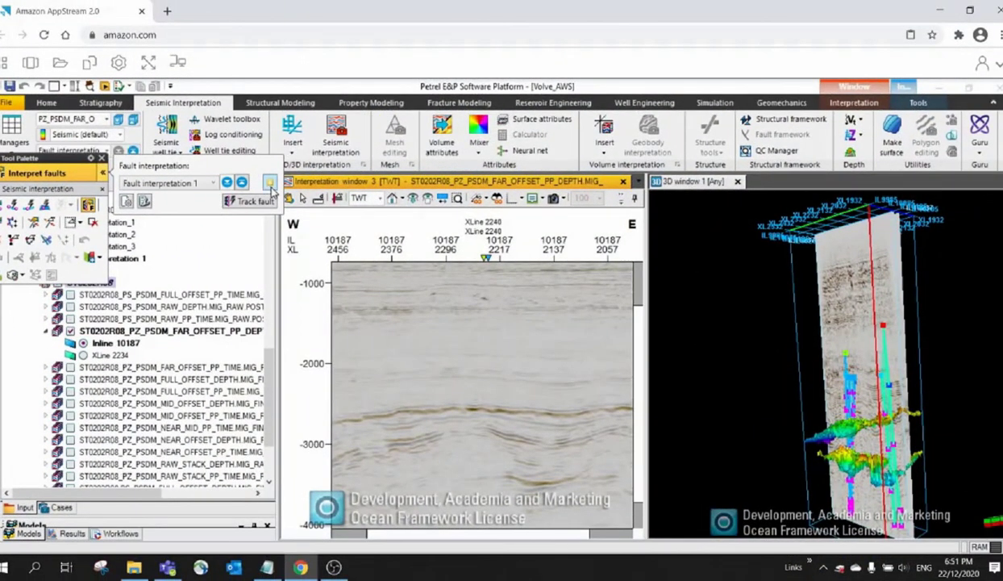
left_click(357, 381)
left_click(362, 415)
left_click(388, 445)
left_click(412, 477)
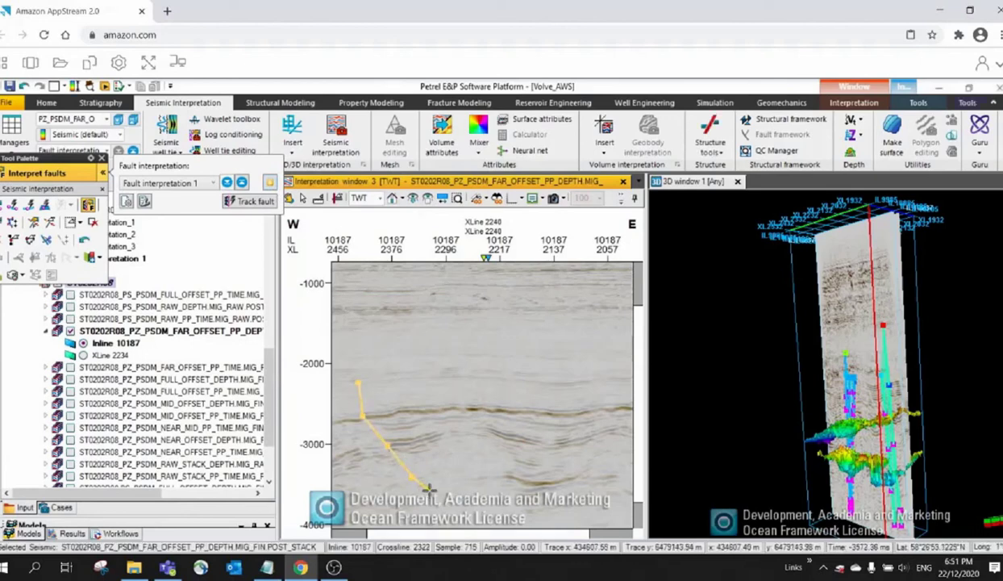
Step: Digitize the second and third fault sticks across the section
left_click(451, 383)
left_click(459, 404)
left_click(516, 487)
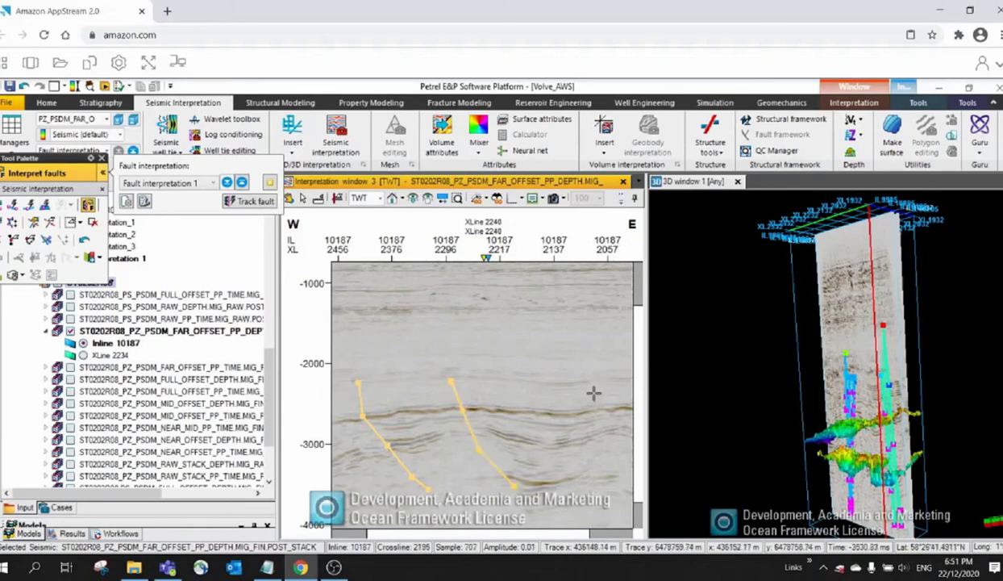
left_click(589, 384)
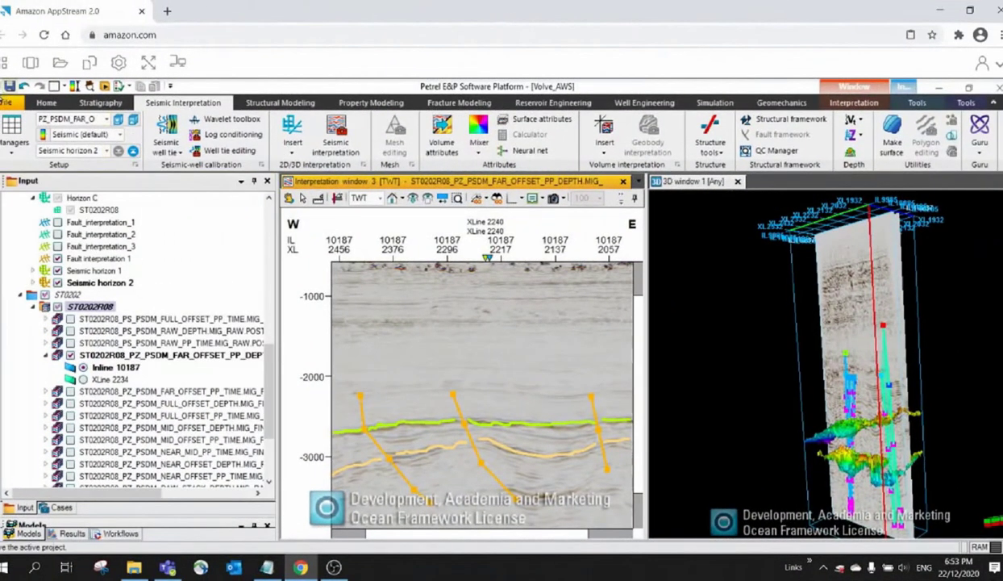
left_click(5, 105)
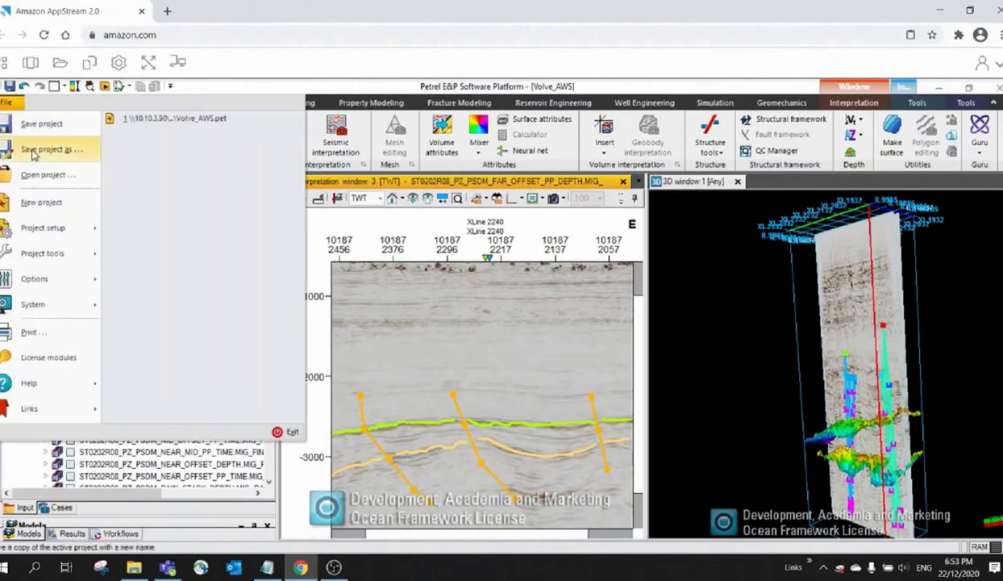
Step: Save the Volve_AWS project with its new faults and horizon via File > Save project
left_click(36, 123)
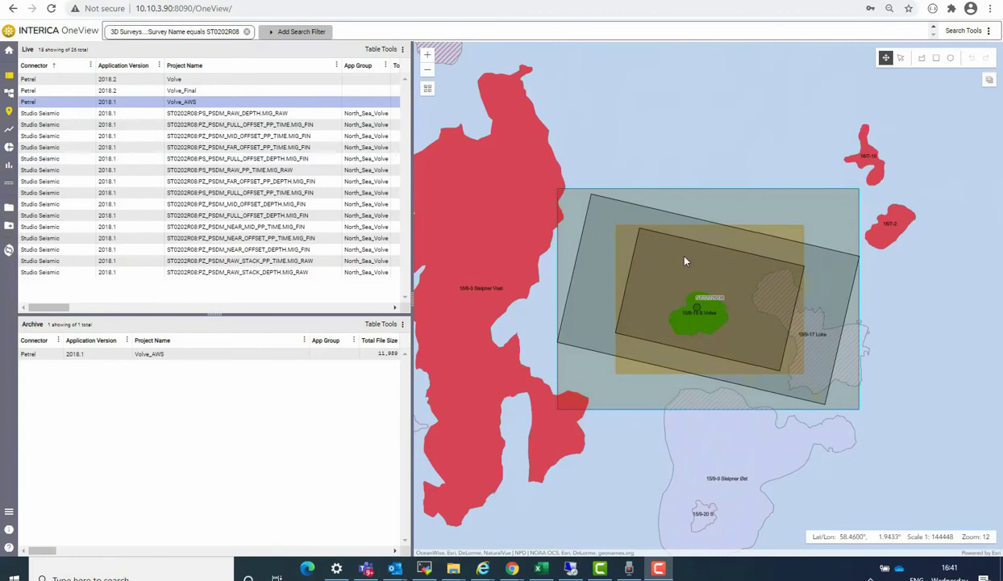
left_click_drag(56, 312, 246, 331)
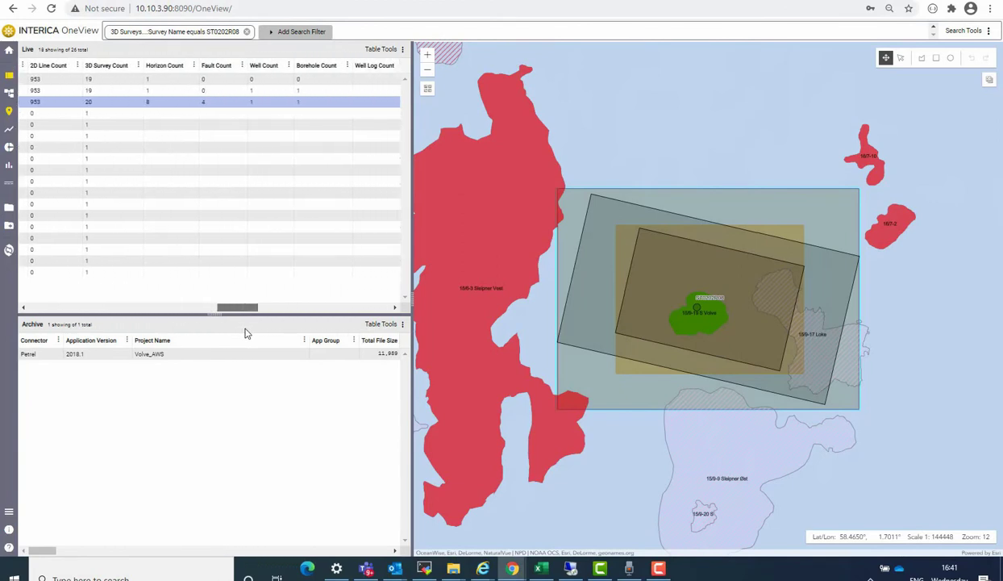
left_click(7, 95)
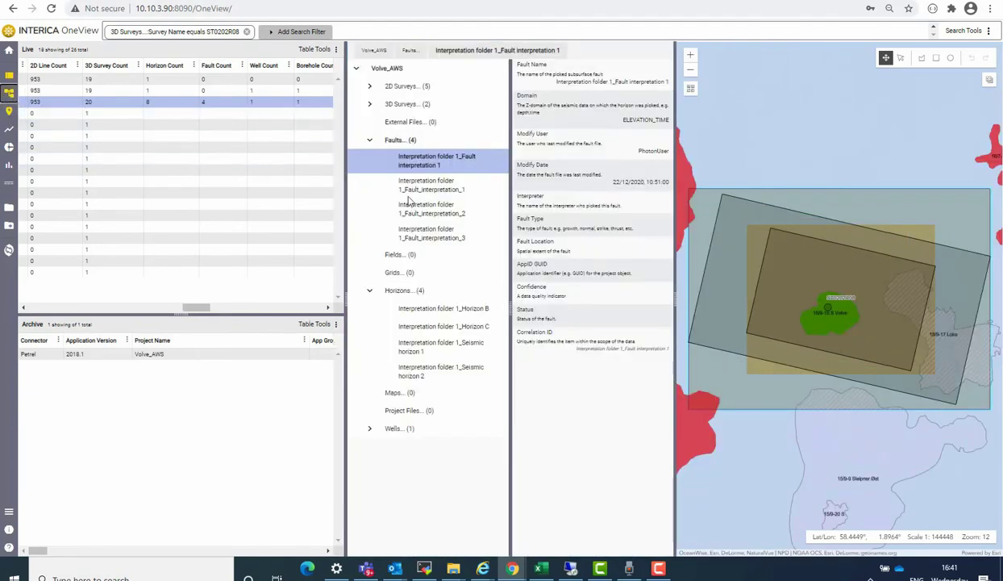
left_click(438, 185)
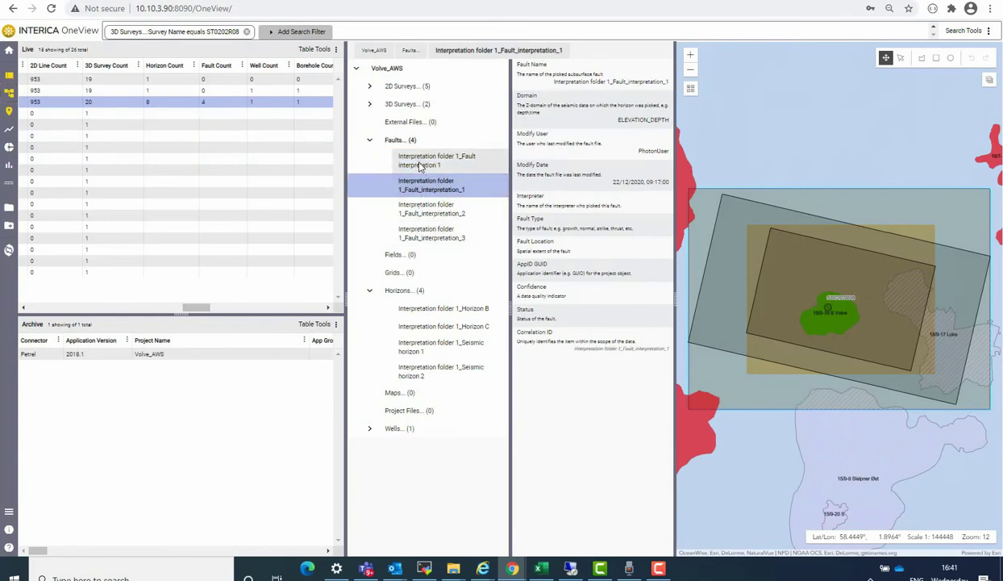
left_click(456, 311)
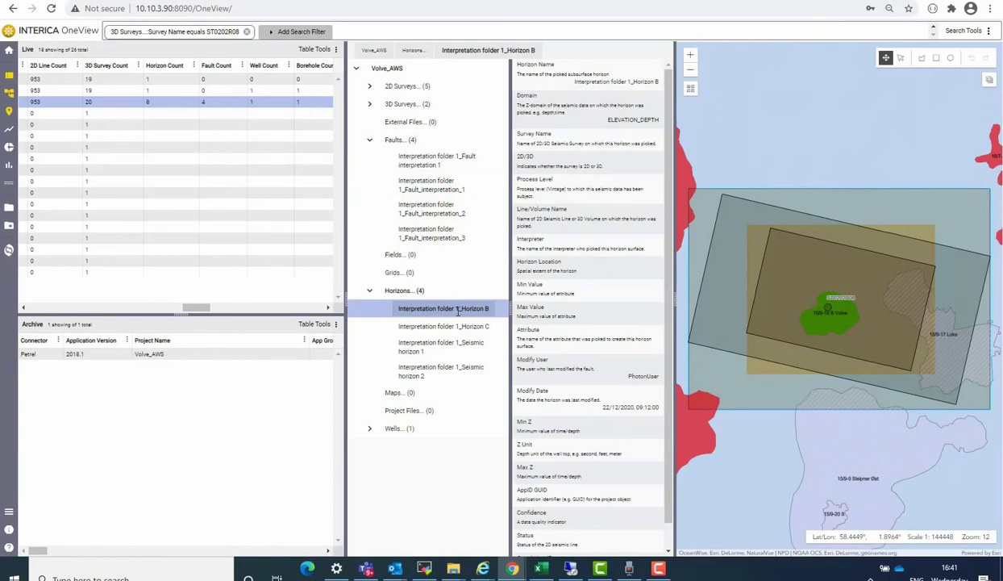
scroll(660, 206, "down", 1)
scroll(662, 238, "up", 1)
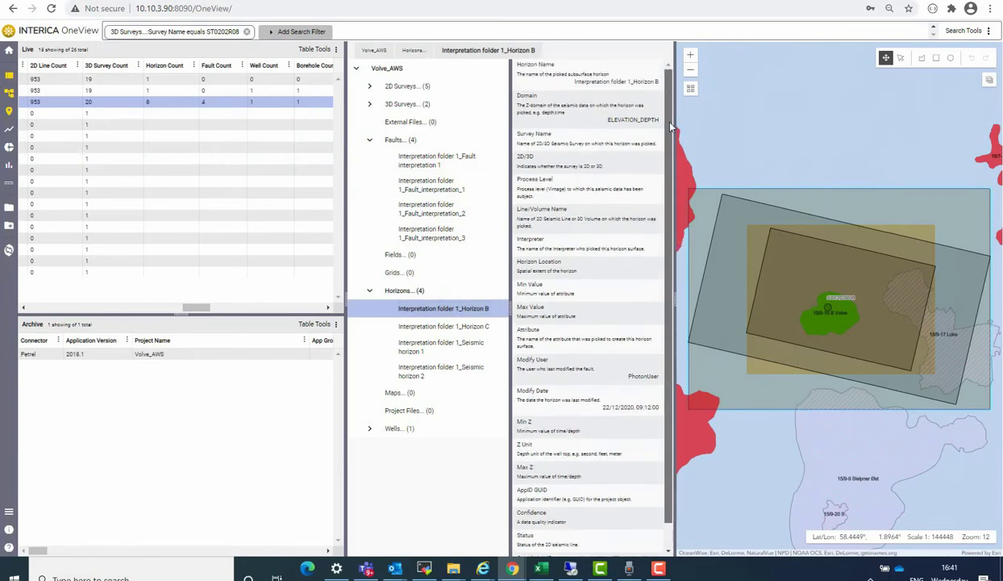
left_click(131, 105)
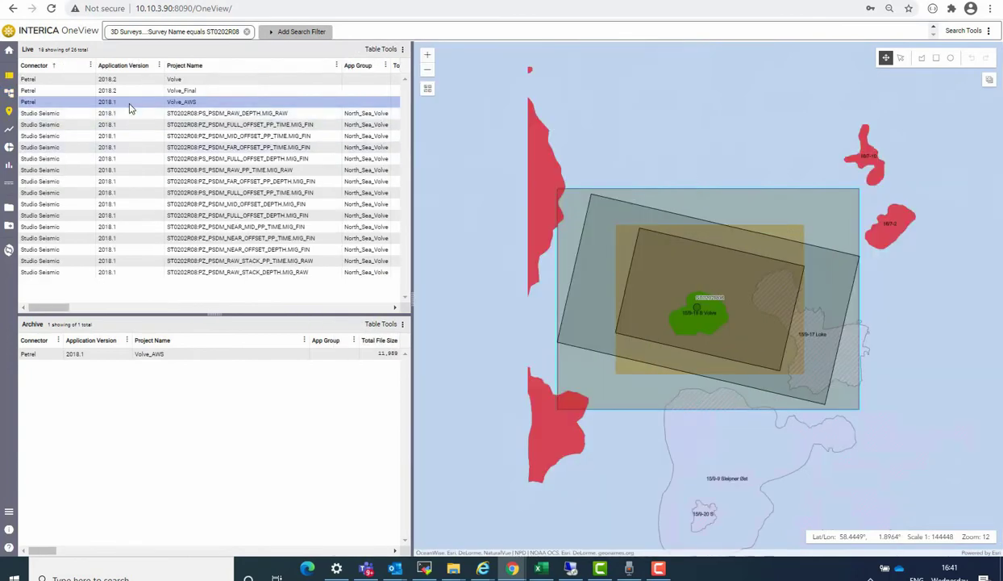
left_click(8, 250)
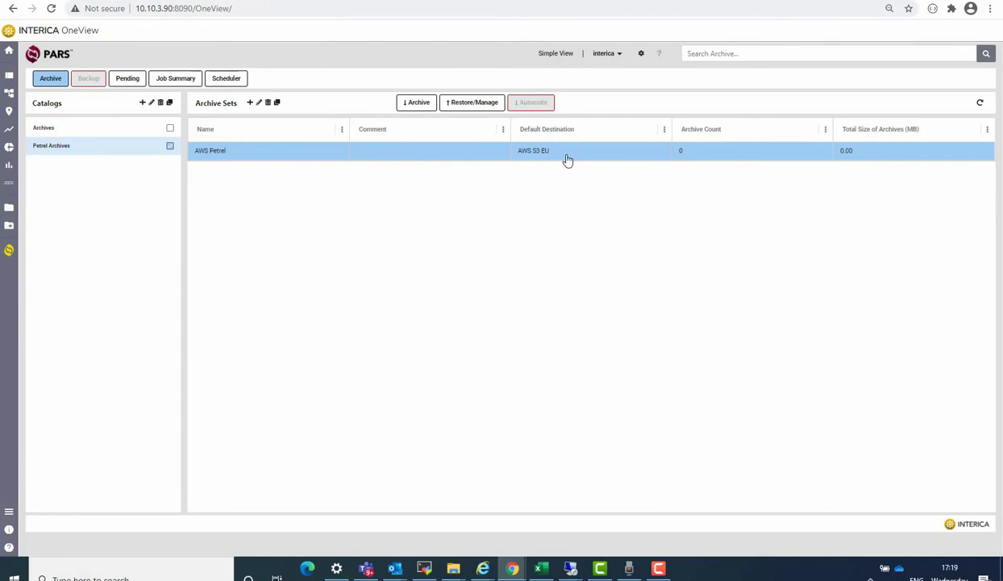
Step: Archive Volve_AWS into the AWS Petrel set from the EC2 source node, passing project QC
left_click(417, 104)
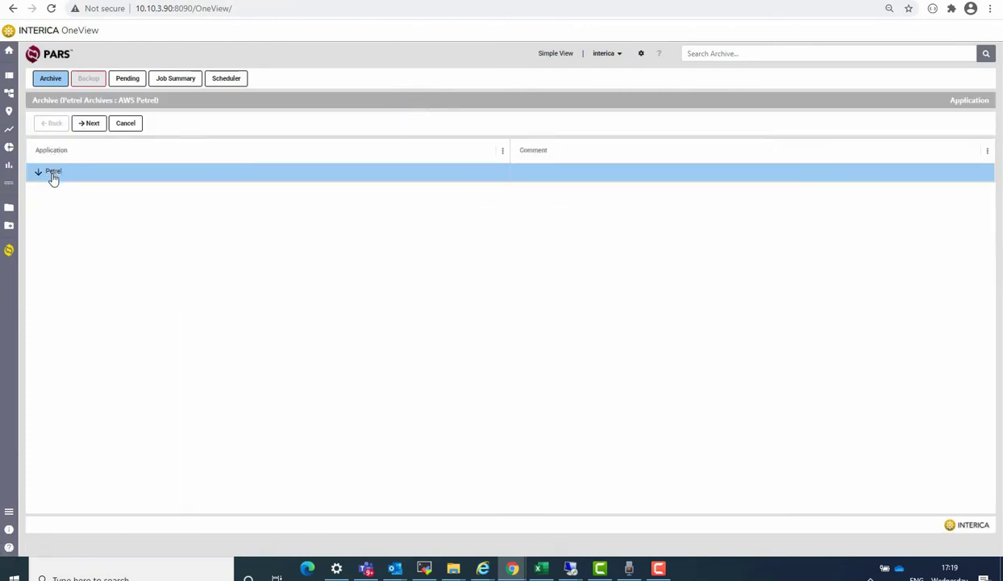
left_click(90, 124)
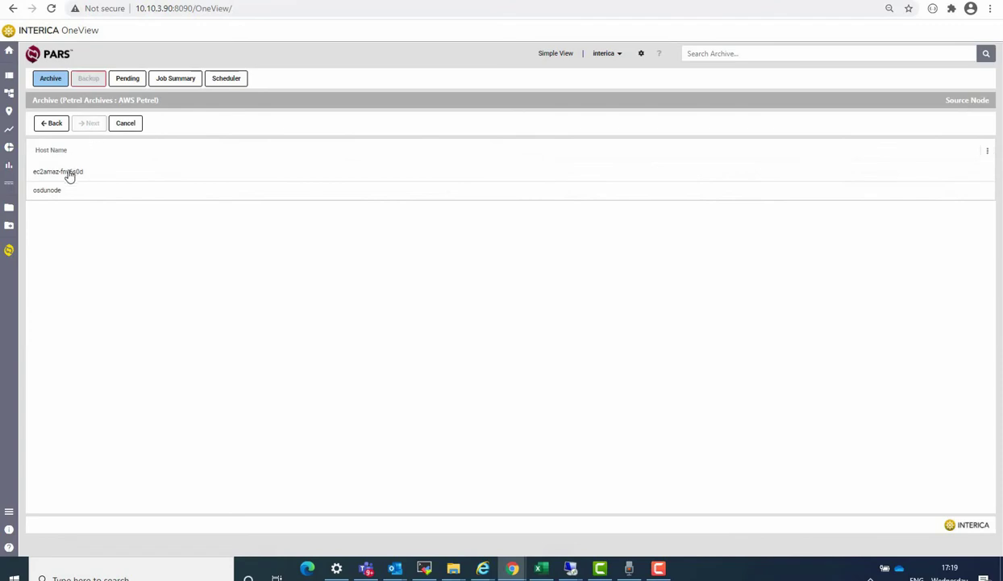
left_click(69, 176)
left_click(91, 123)
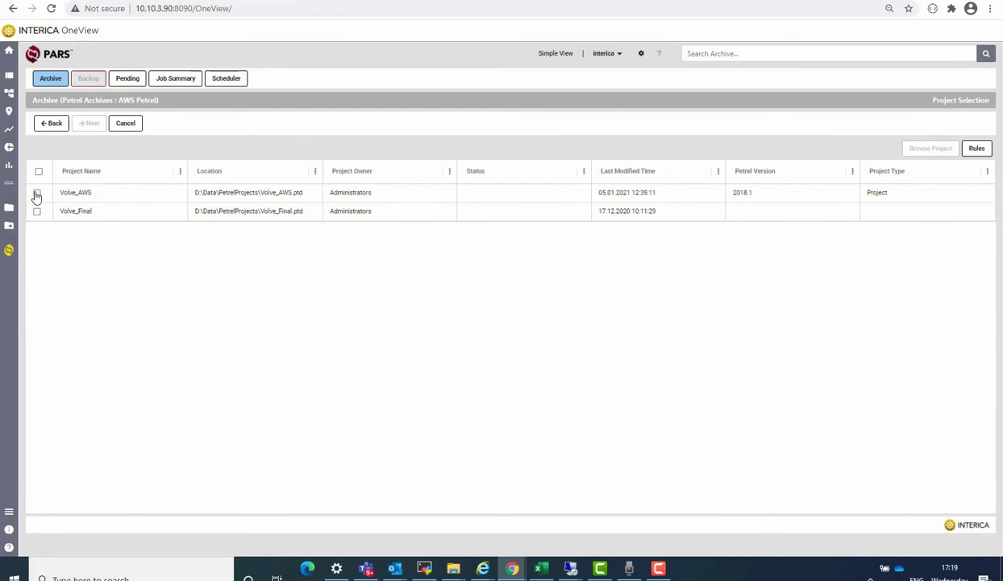
left_click(37, 194)
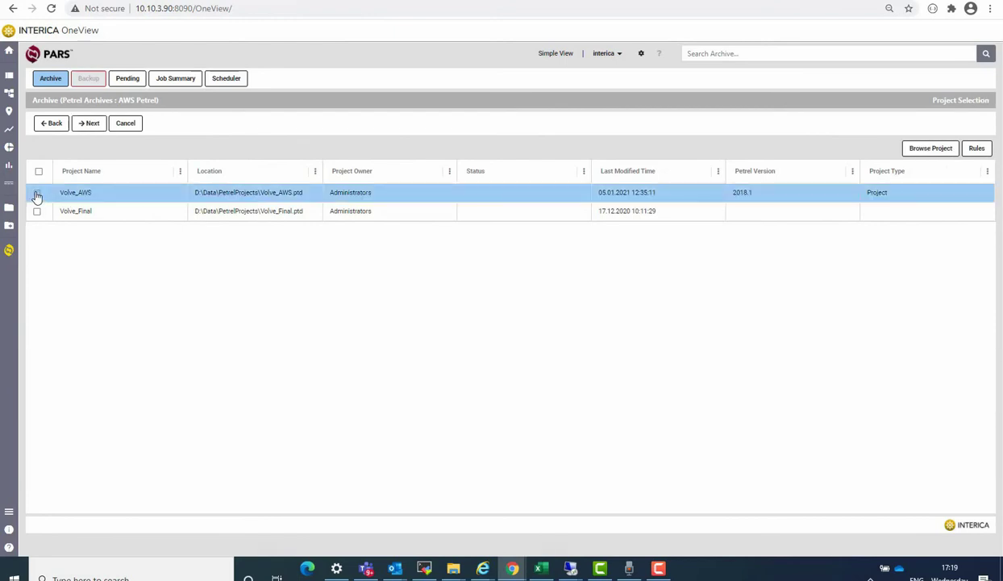
left_click(92, 123)
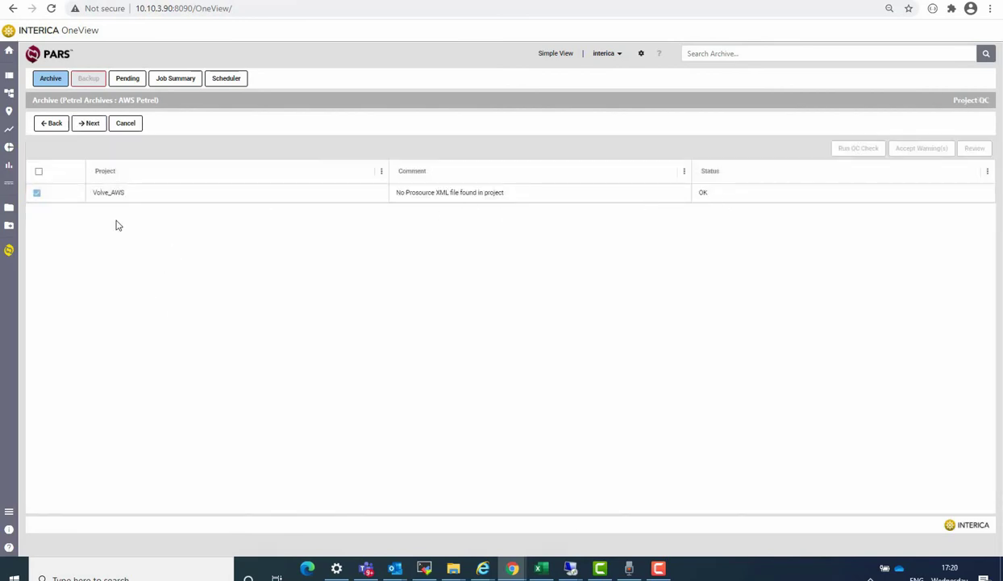
left_click(92, 124)
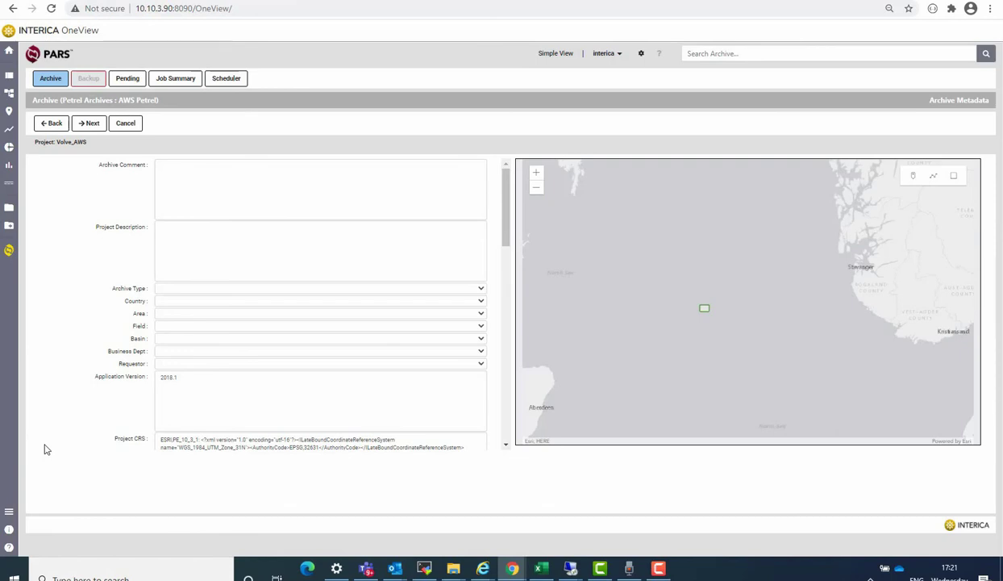
Step: Enter archive comment 'Test AWS Archive' and project description 'North Sea', then advance to Review
left_click(246, 184)
type("Test AWS Archive")
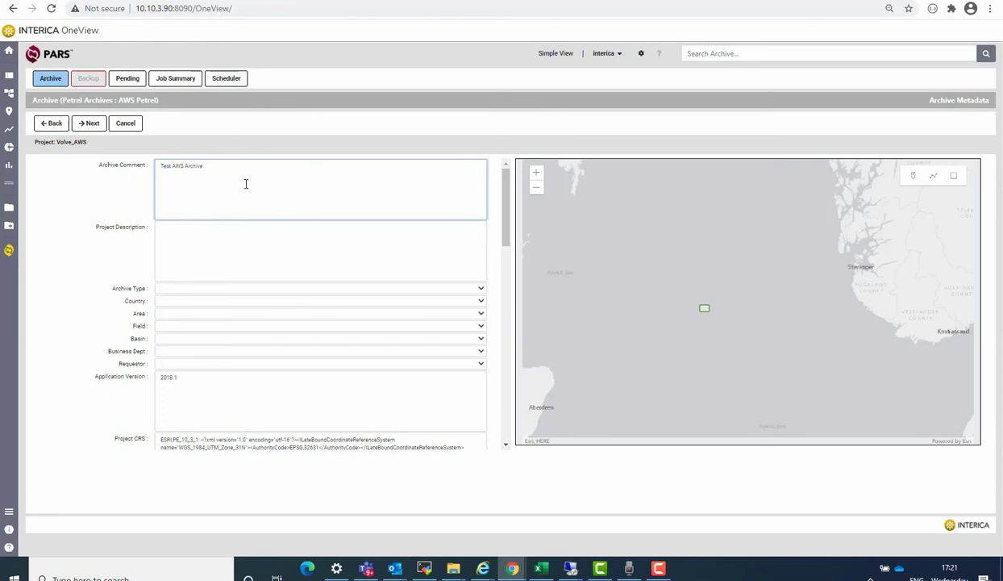
left_click(246, 239)
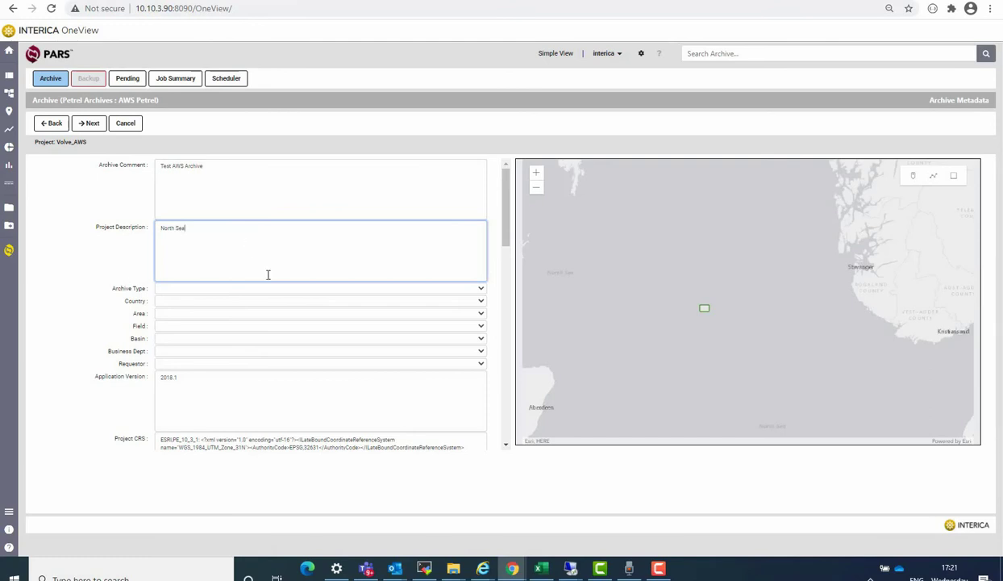
left_click_drag(506, 228, 473, 222)
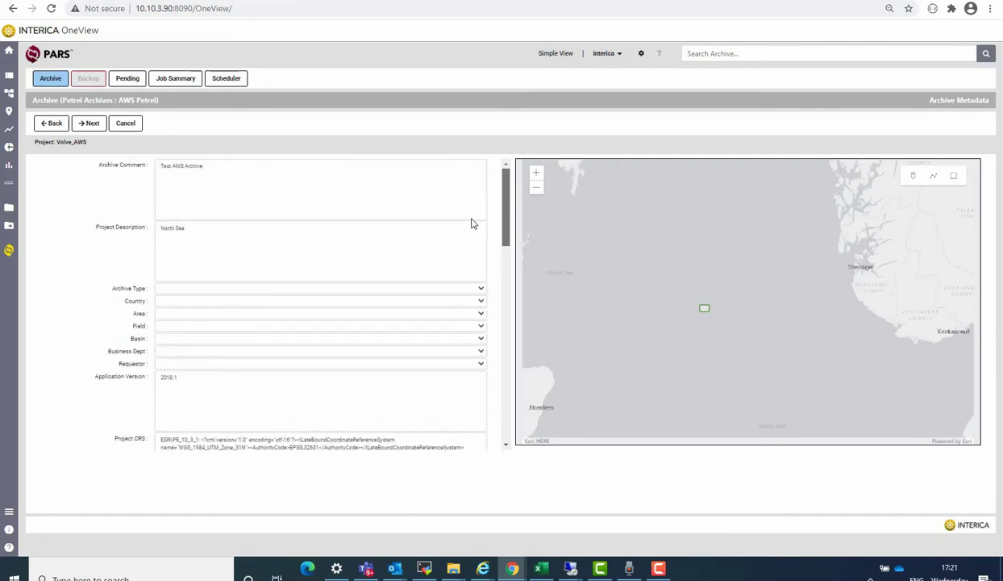
left_click(89, 124)
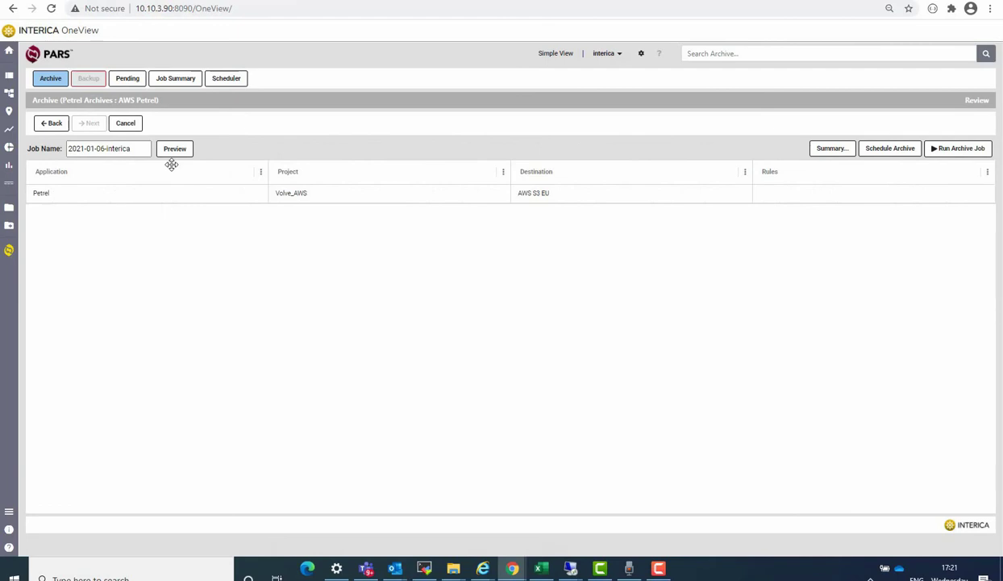
Step: Run the Volve_AWS to AWS S3 EU archive job and check the new archive in OneView
left_click(133, 201)
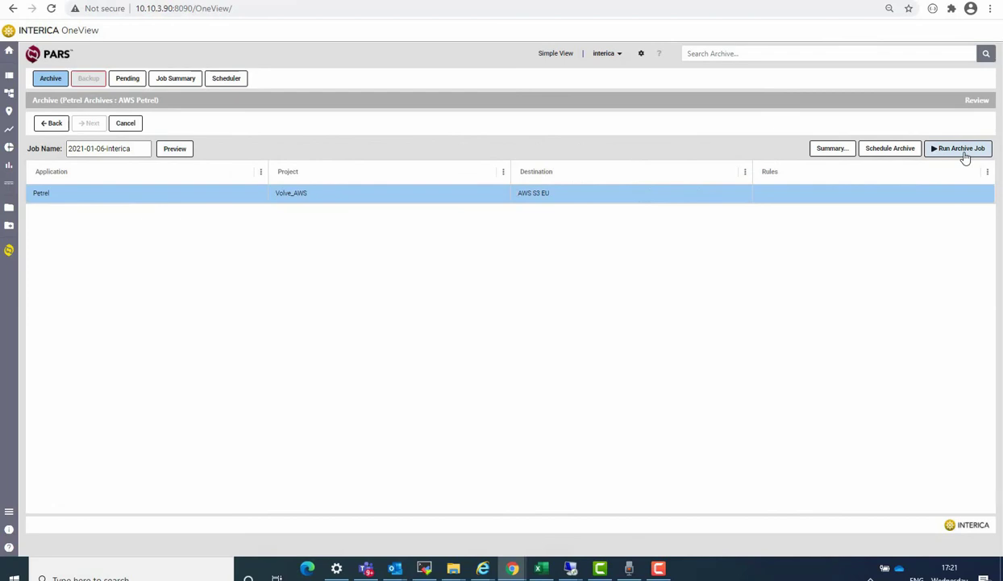
left_click(962, 150)
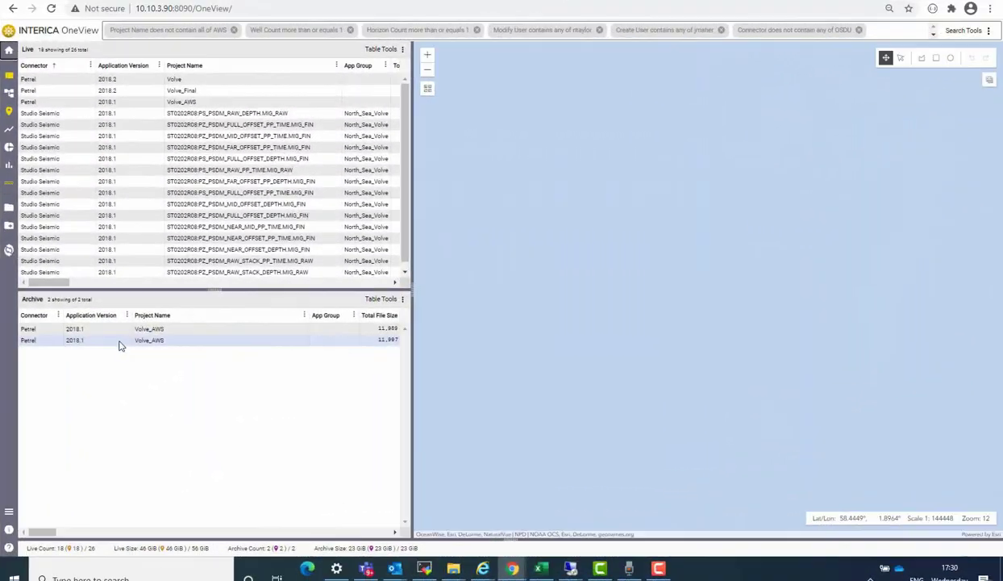
left_click(113, 340)
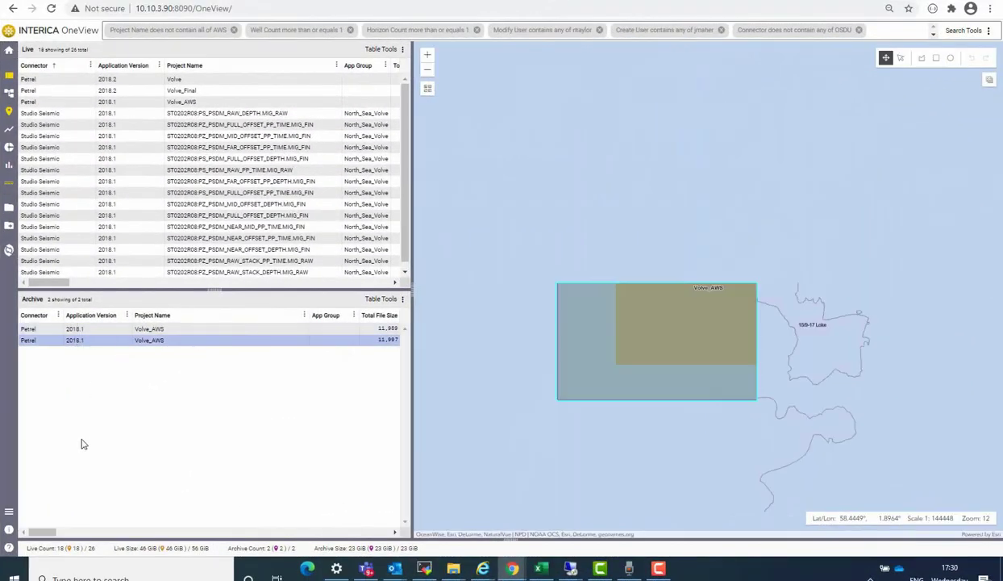